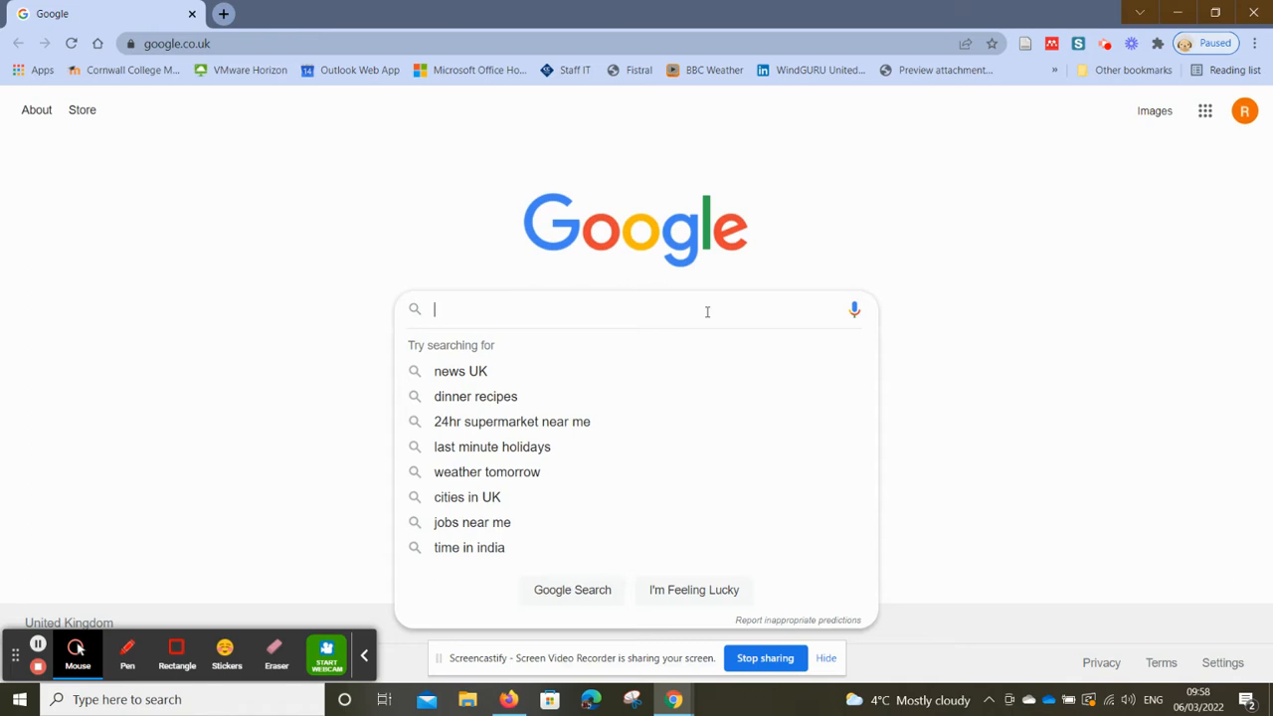
- Search the web for "nbn atlas" and open the NBN Atlas home page from the unsponsored result
type("nb")
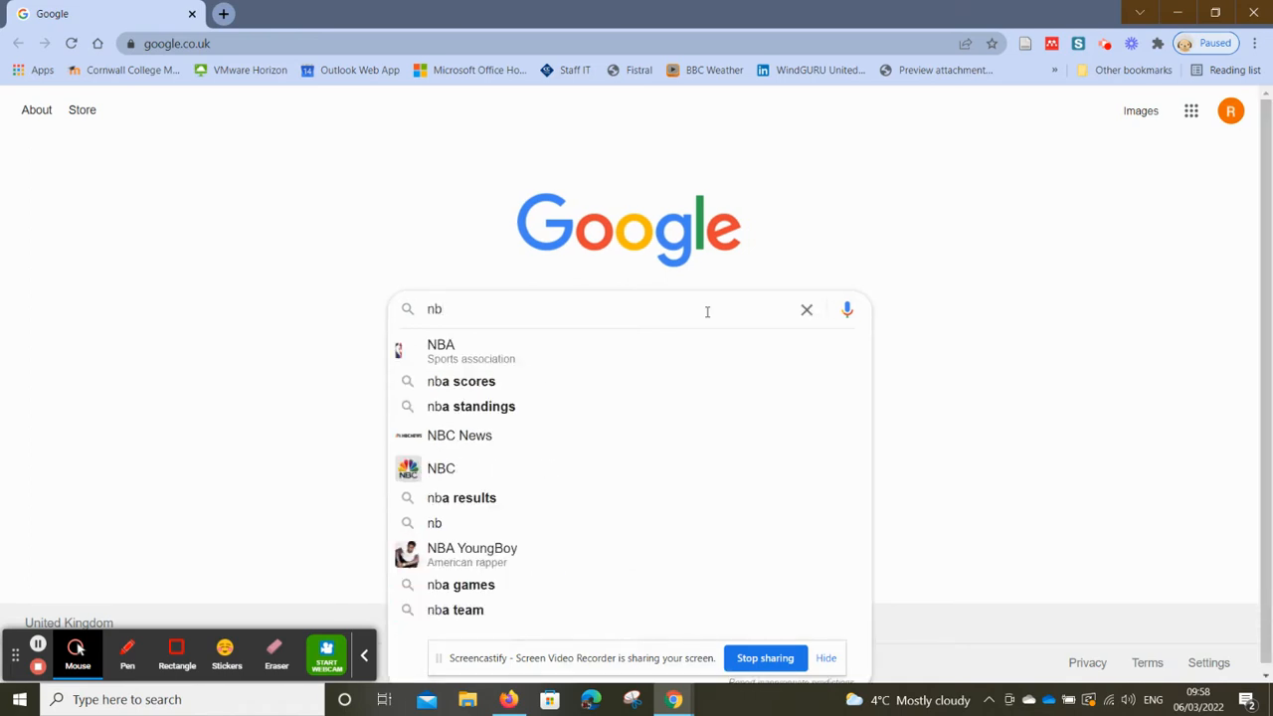
type("n")
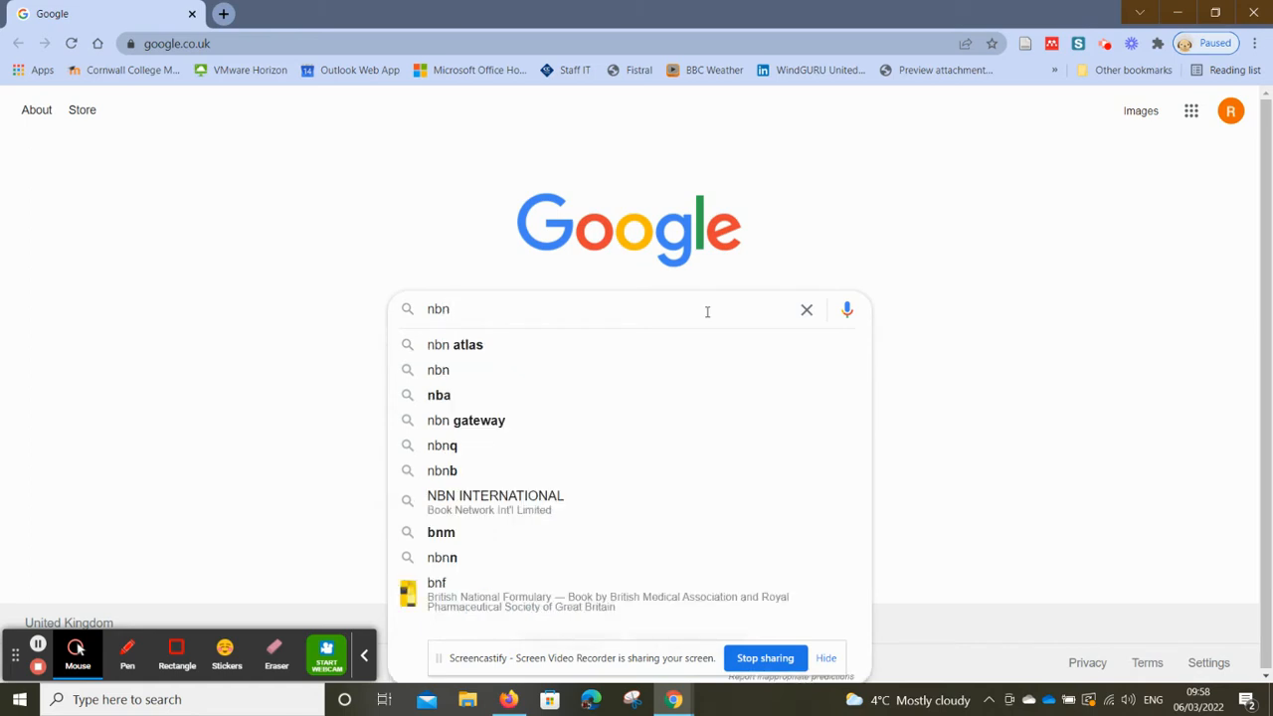
type(" atlas")
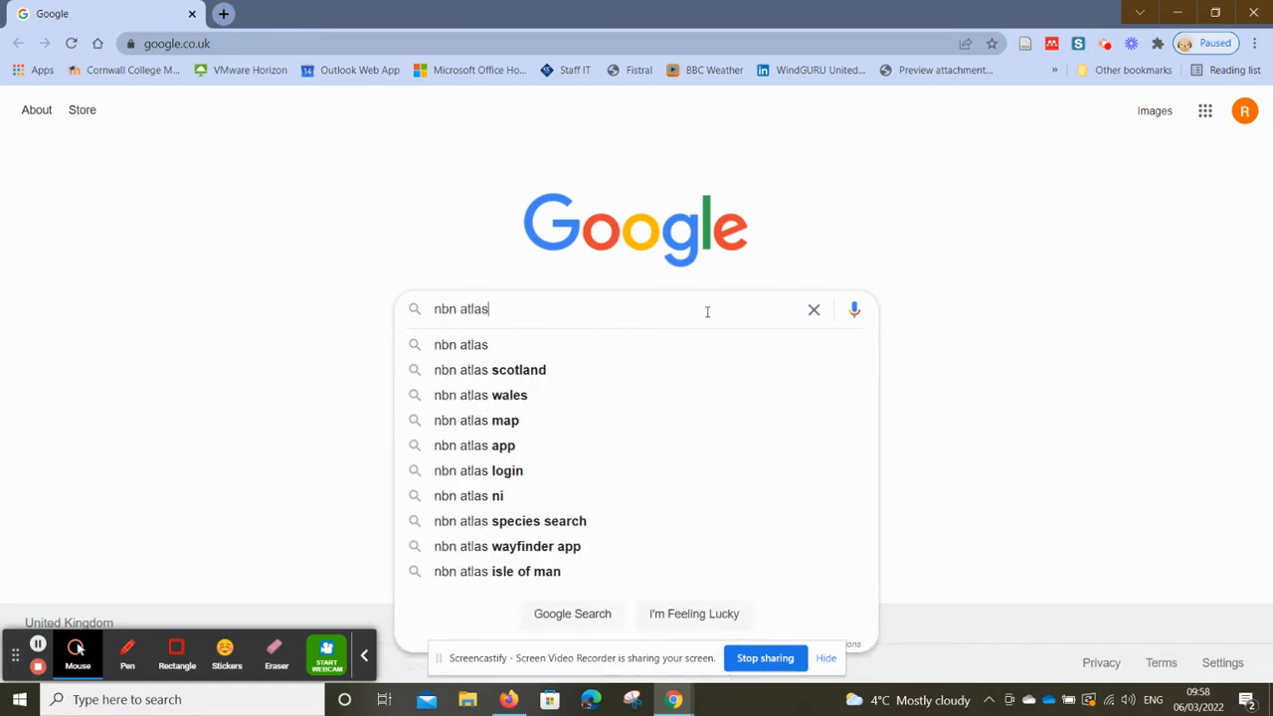
key("Return")
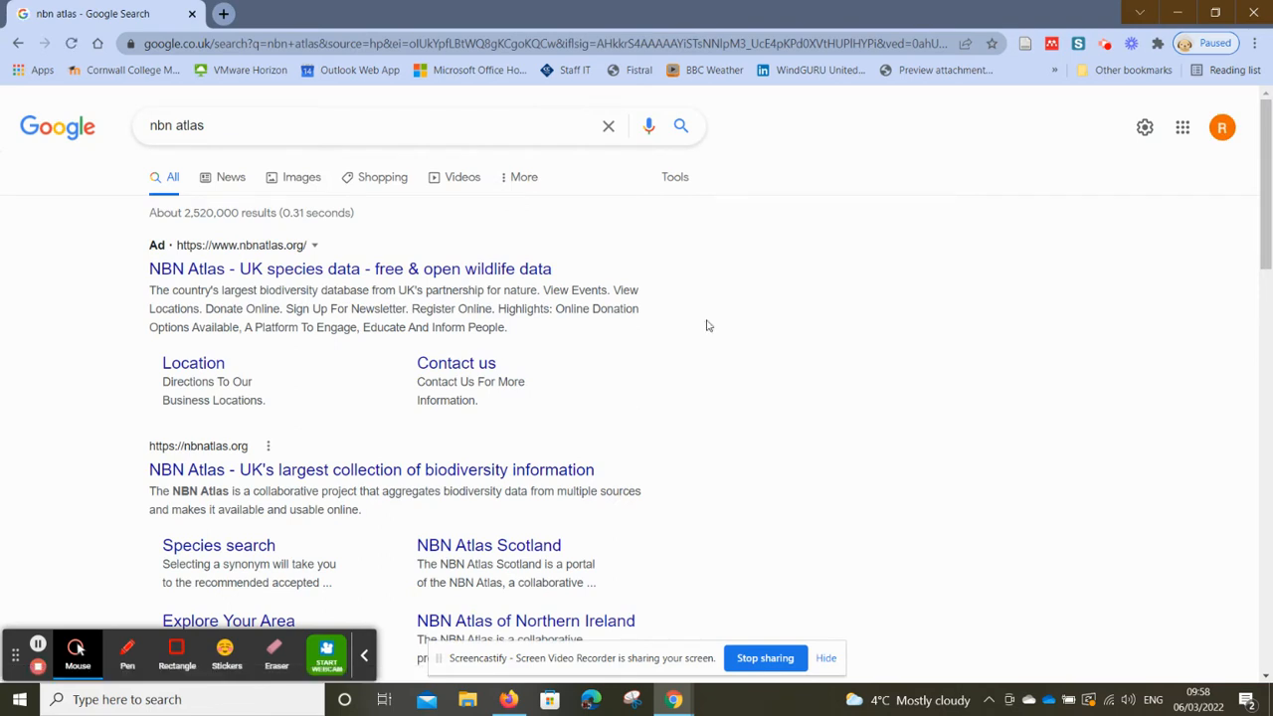
left_click(522, 471)
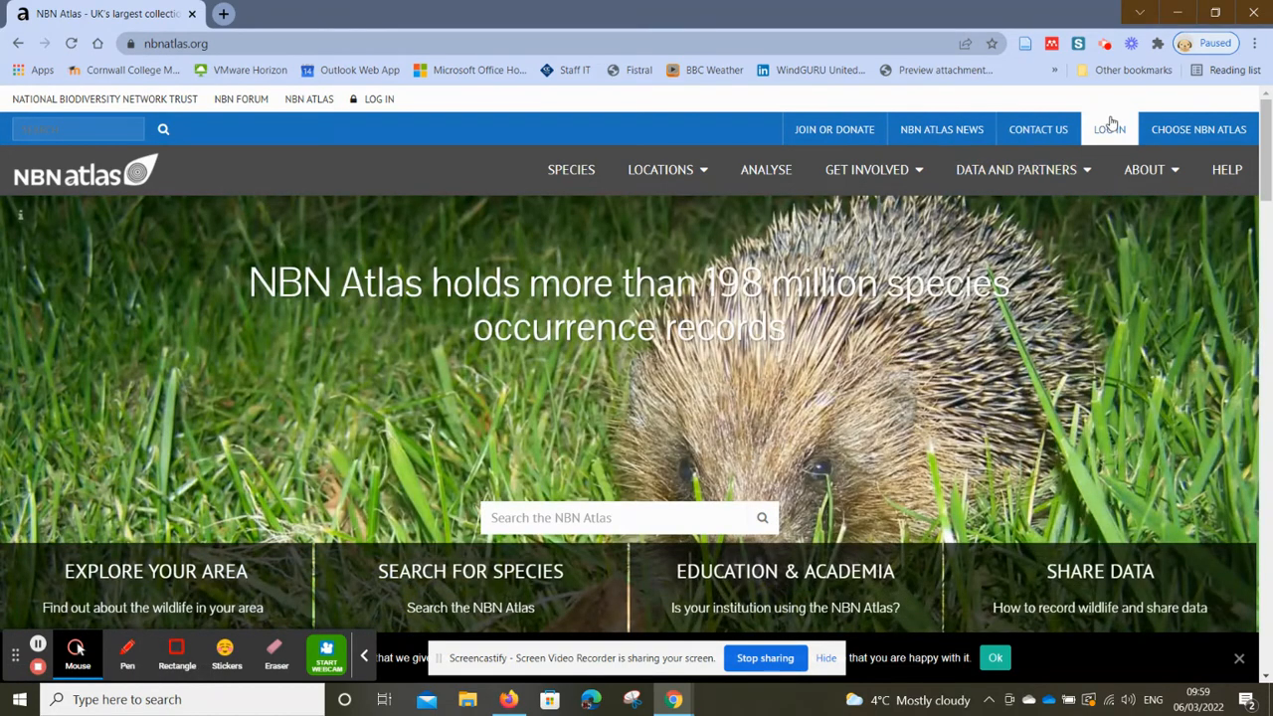
- Log in to the NBN Atlas using the prefilled account credentials
left_click(1111, 130)
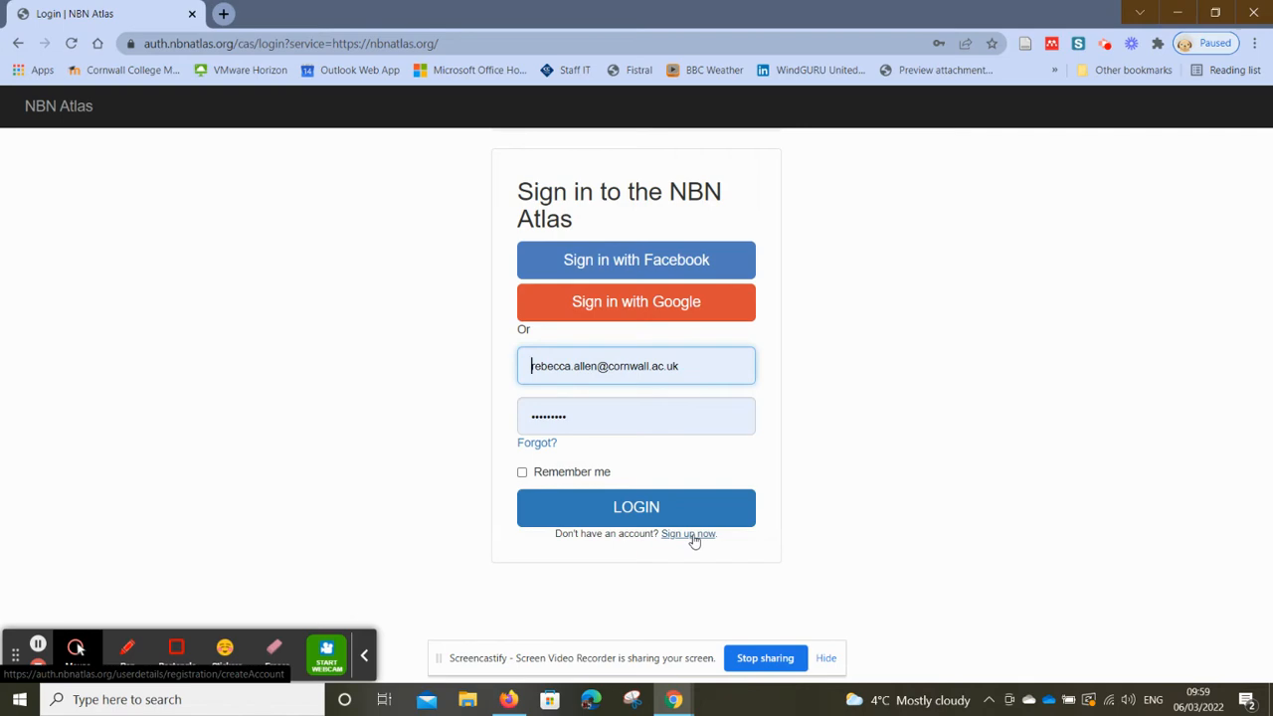
left_click(666, 507)
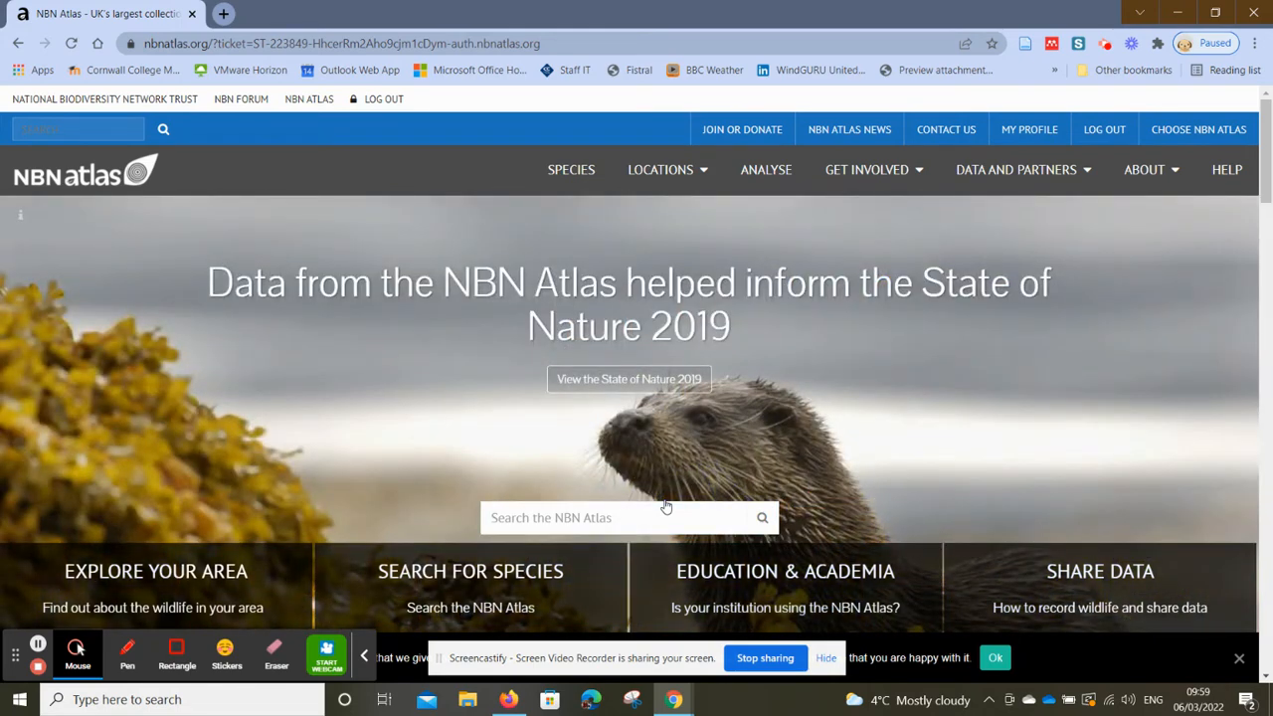
- Search the NBN Atlas for "basking shark" and open the occurrence records of the family Cetorhinidae
left_click(647, 517)
type("bask")
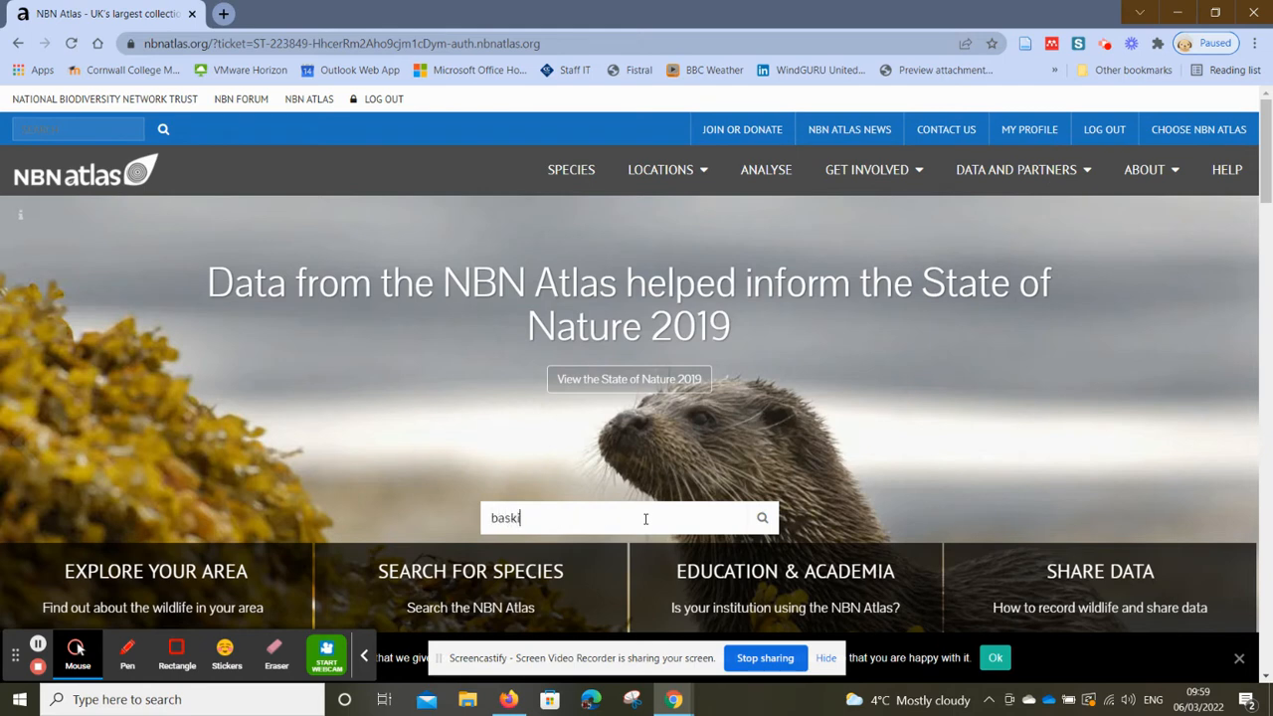
type("ing shark")
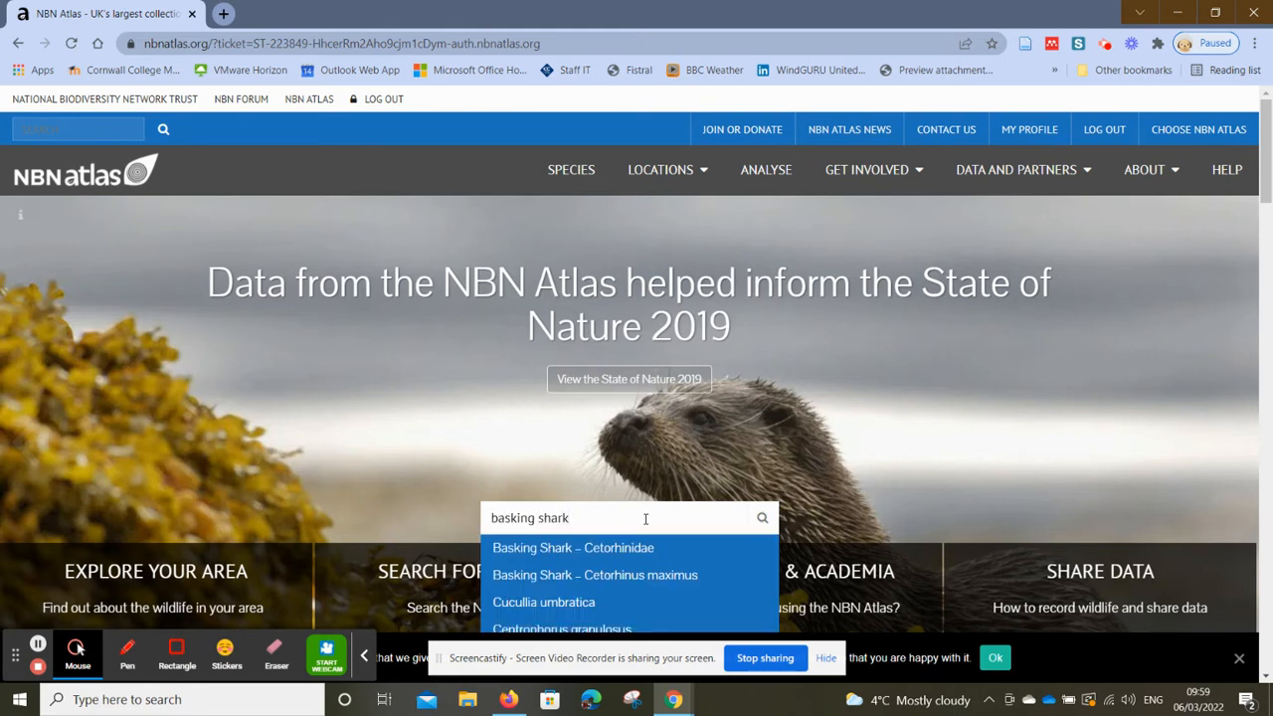
key("Return")
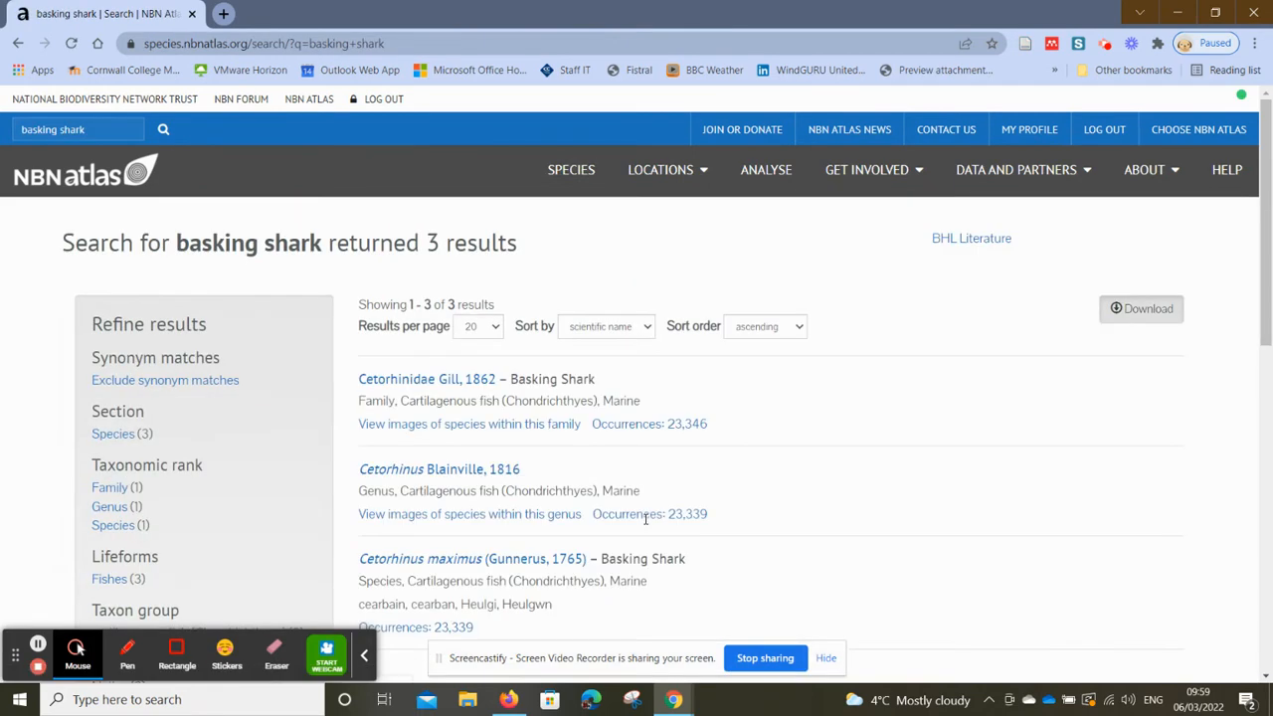
scroll(828, 500, "down", 1)
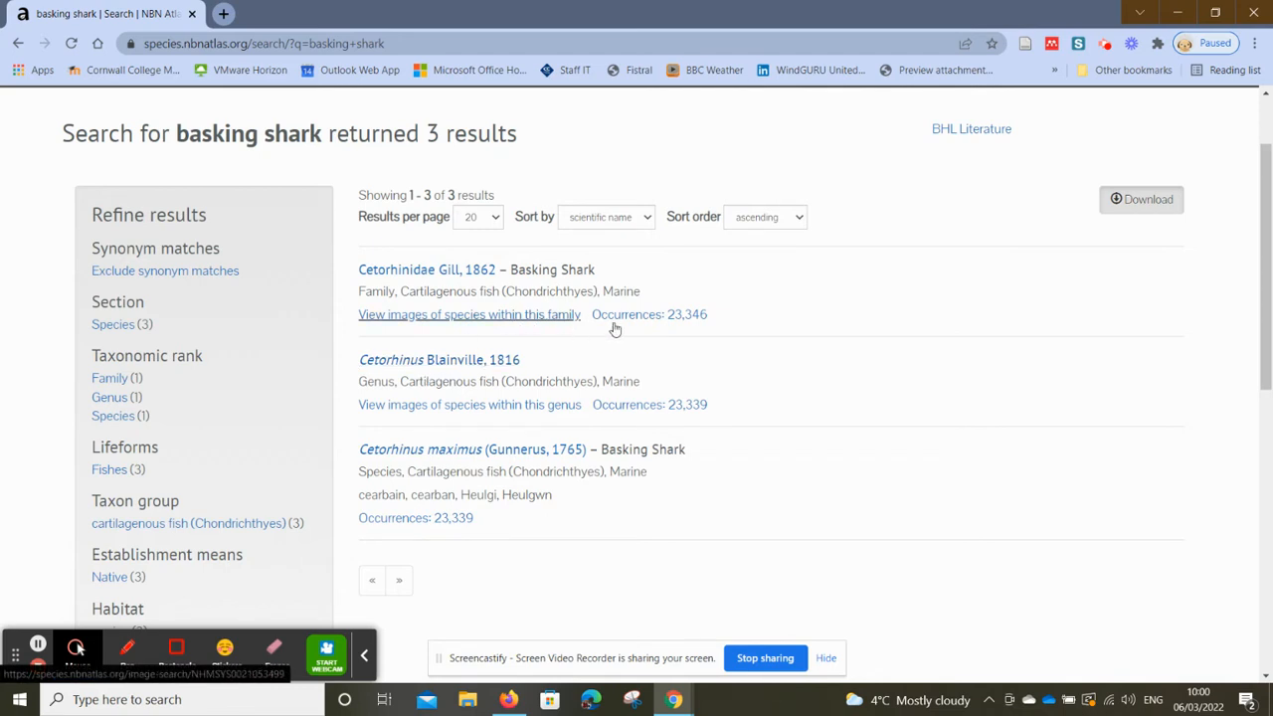
left_click(669, 316)
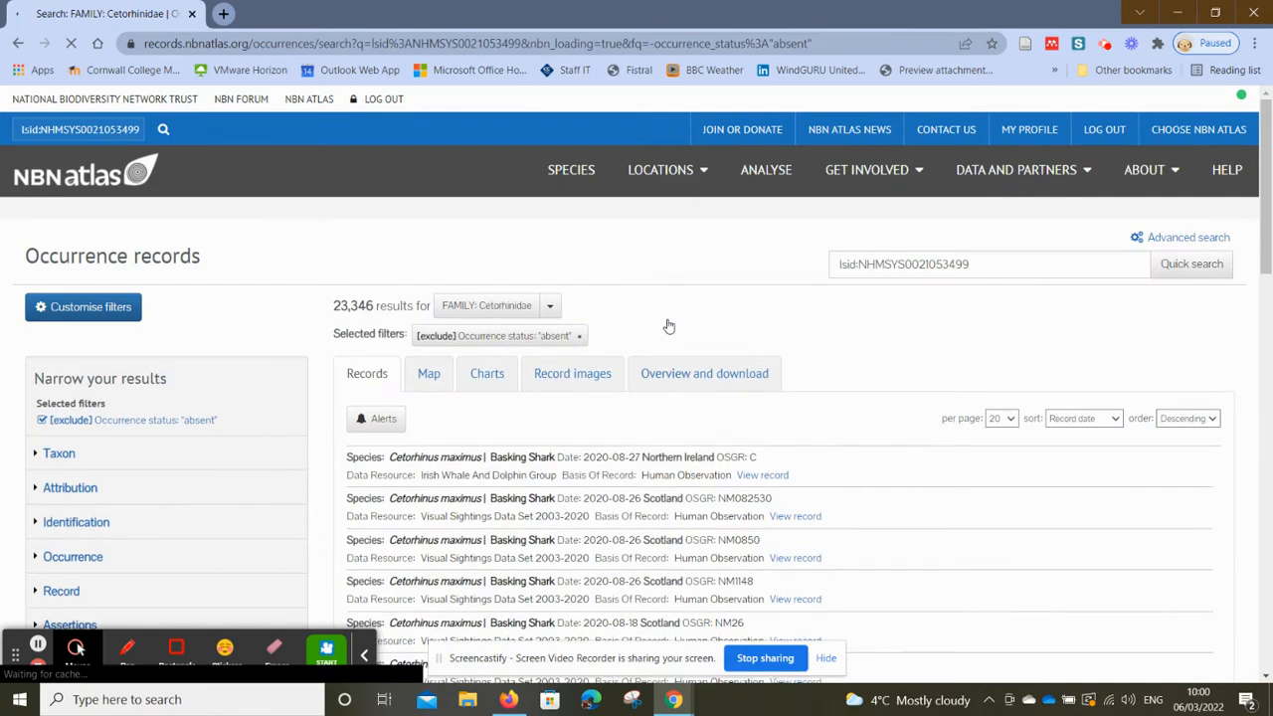
- Look through the first page of basking shark occurrence records, including dates, locations and data resources
scroll(825, 491, "down", 3)
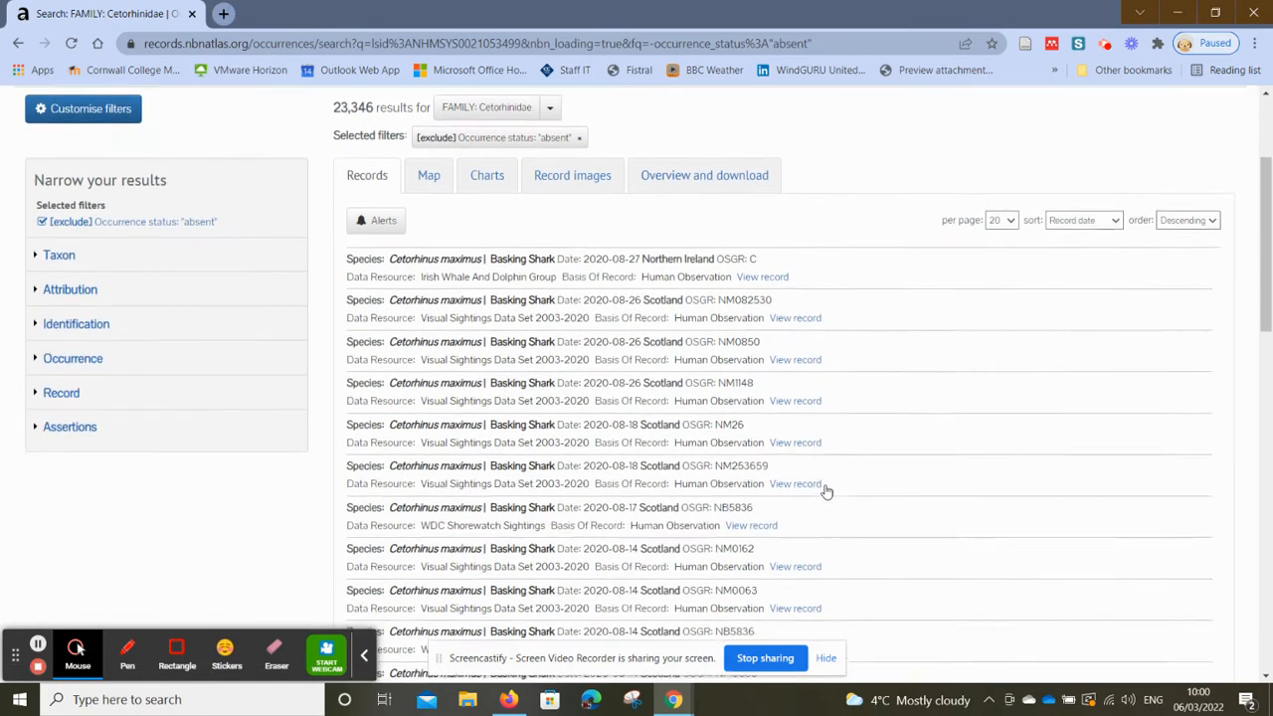
scroll(825, 491, "down", 6)
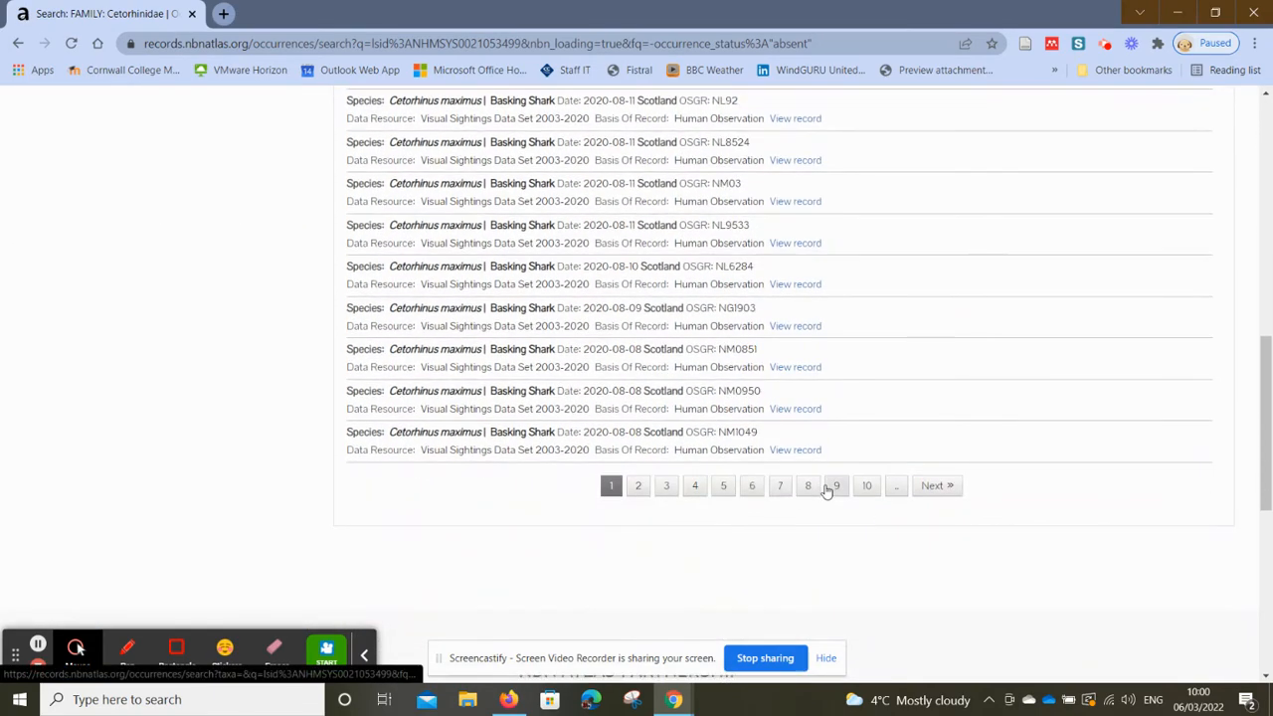
scroll(825, 491, "up", 3)
scroll(825, 491, "up", 7)
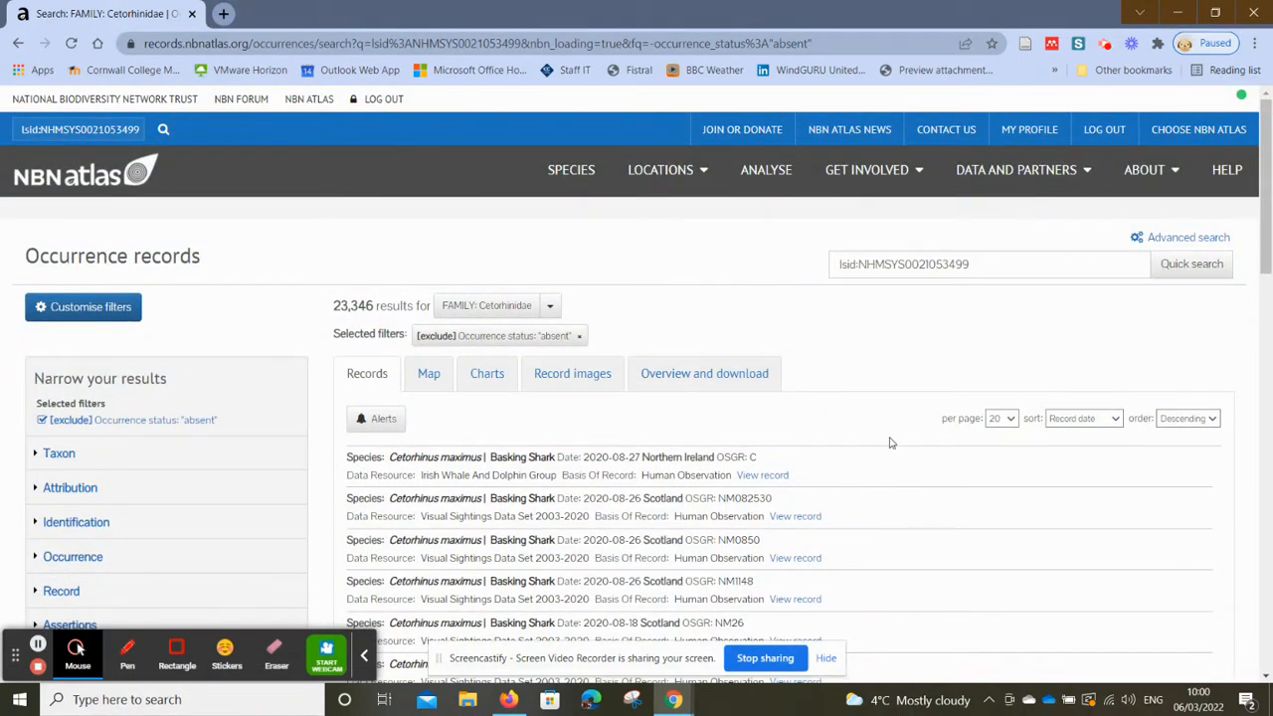
scroll(894, 440, "down", 1)
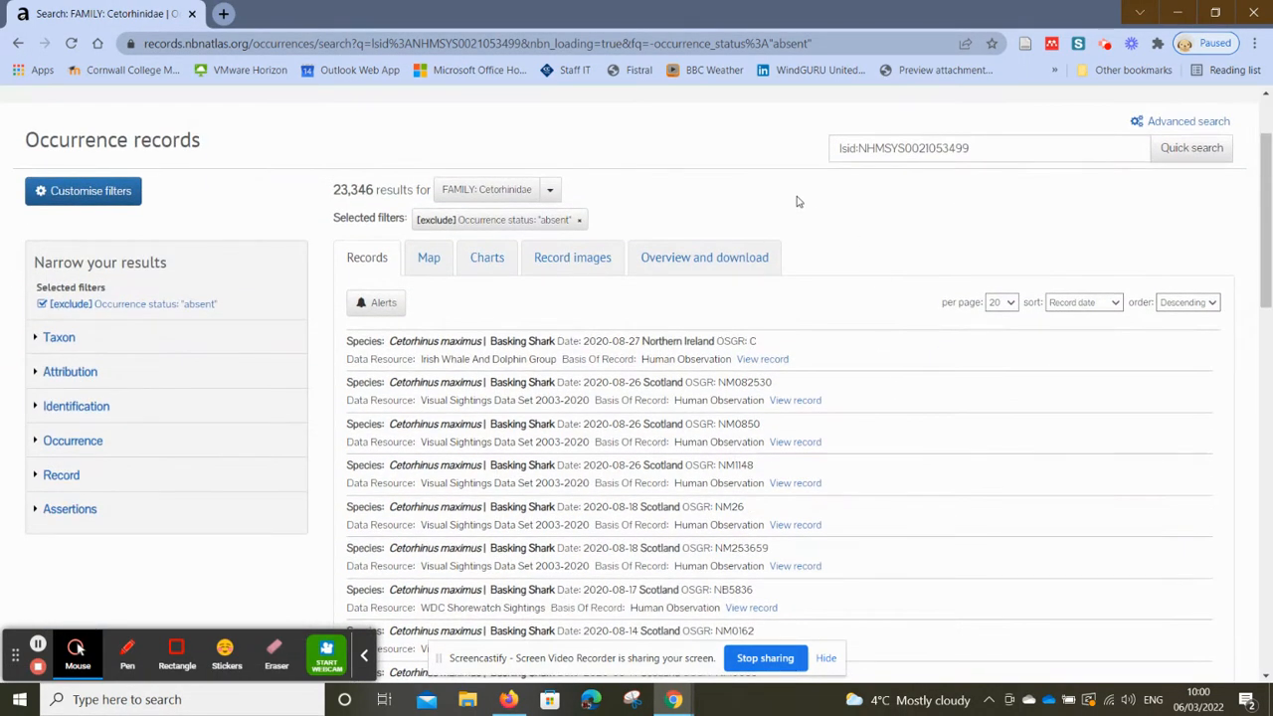
- Review the overview and download options for the occurrence records, and return to the record list
left_click(735, 263)
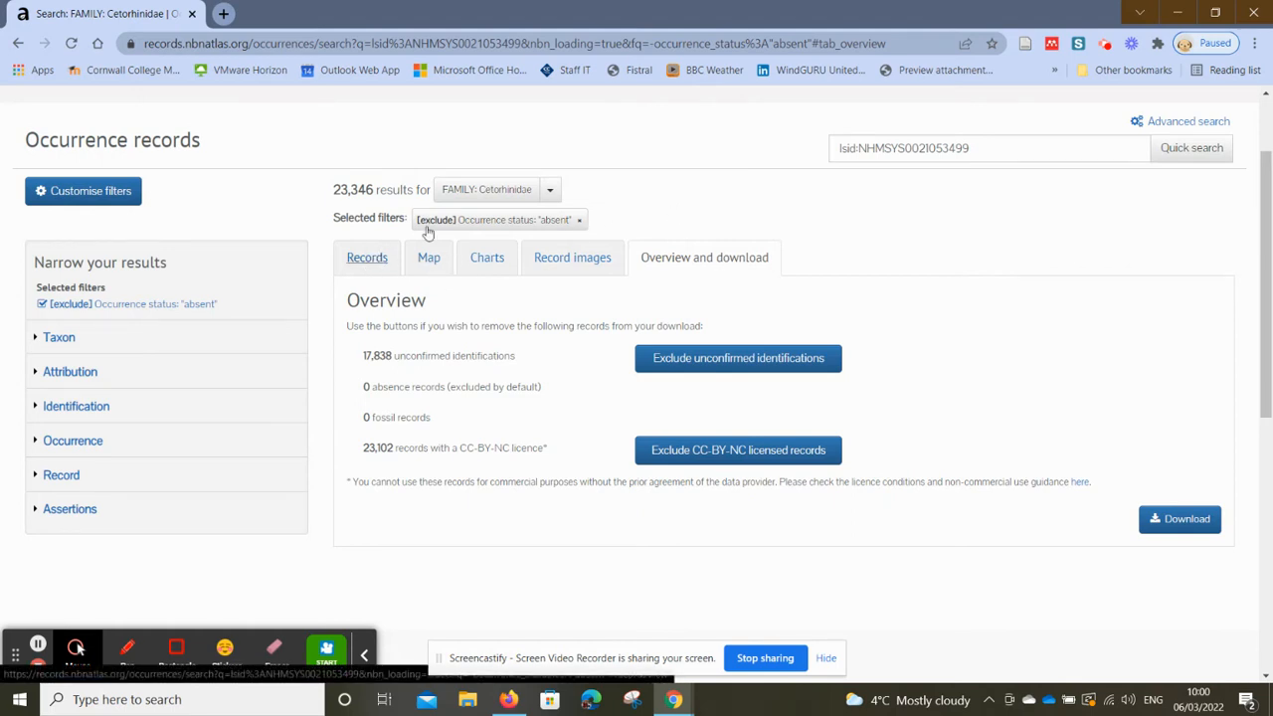
scroll(671, 178, "up", 1)
scroll(671, 178, "down", 1)
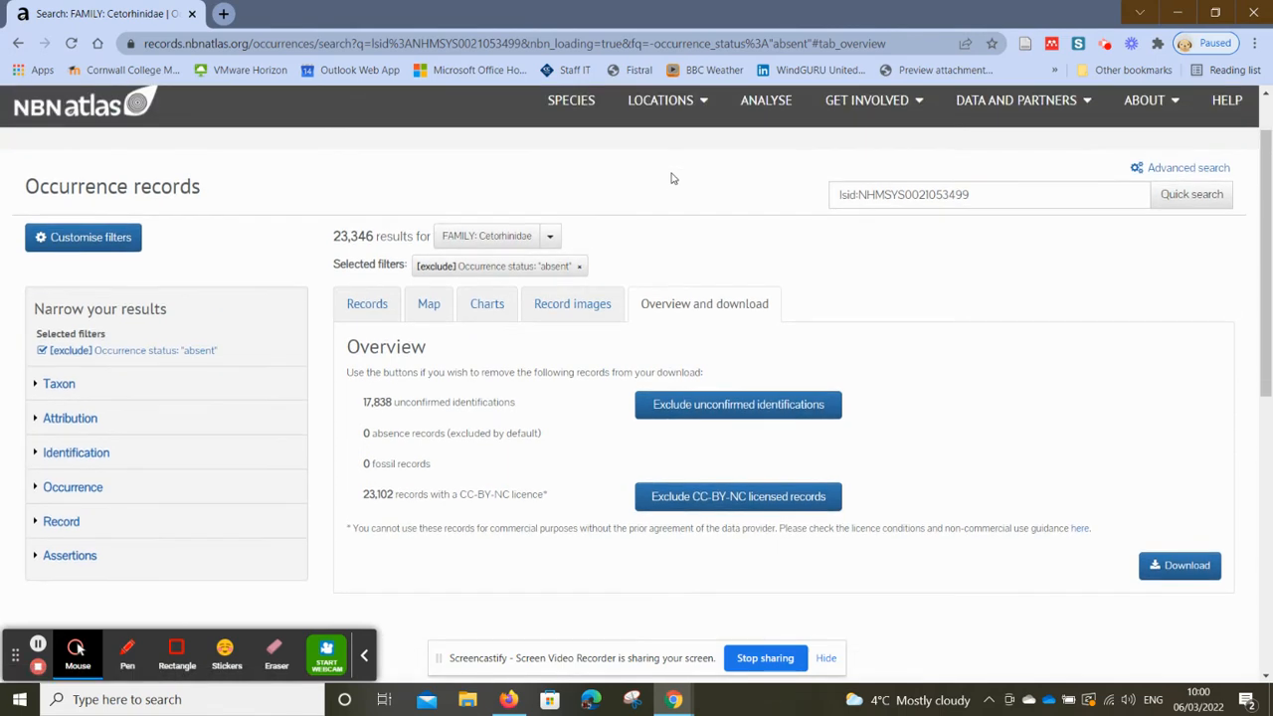
left_click(364, 306)
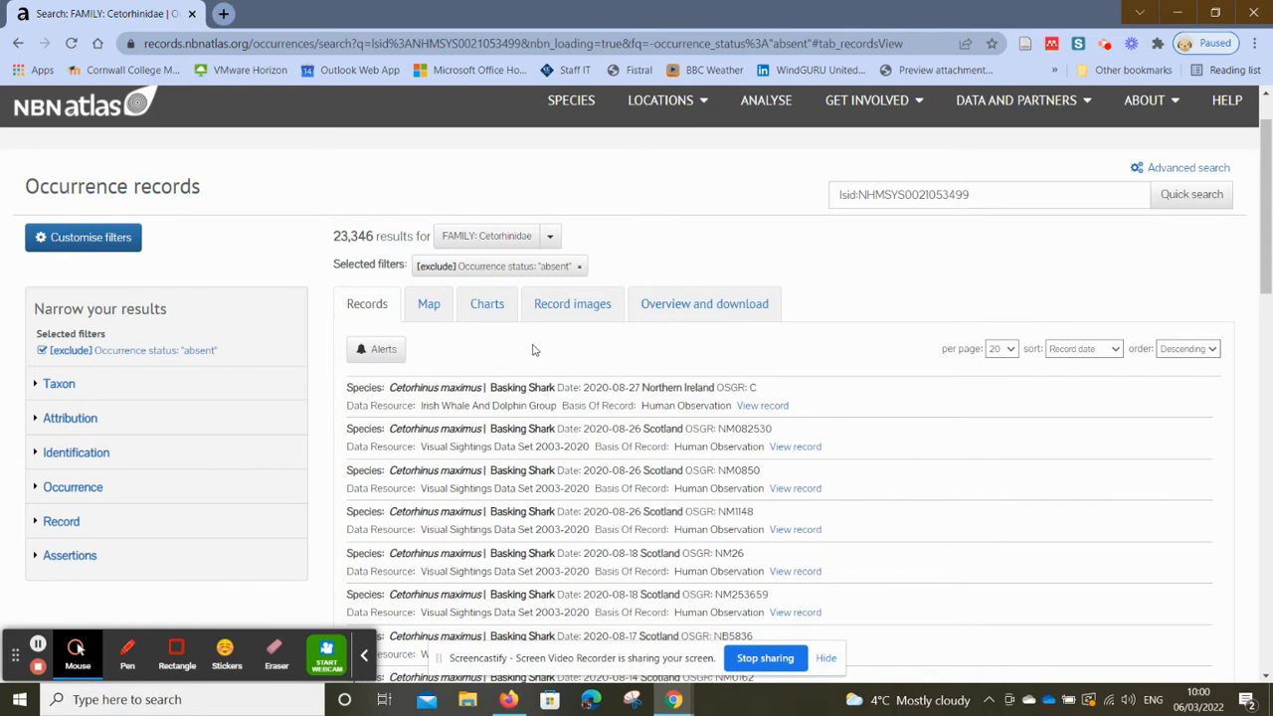
- Show the basking shark occurrences on the map and enlarge the area around south-west England
left_click(428, 308)
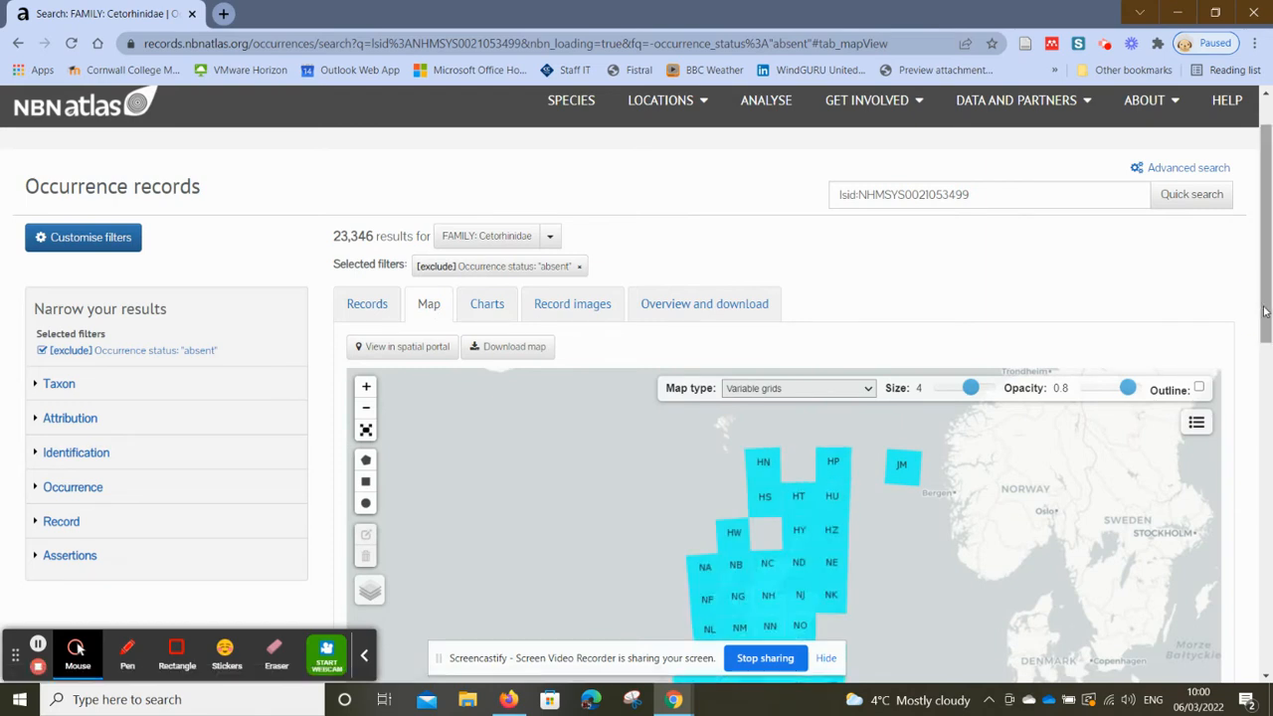
left_click_drag(1265, 311, 1266, 403)
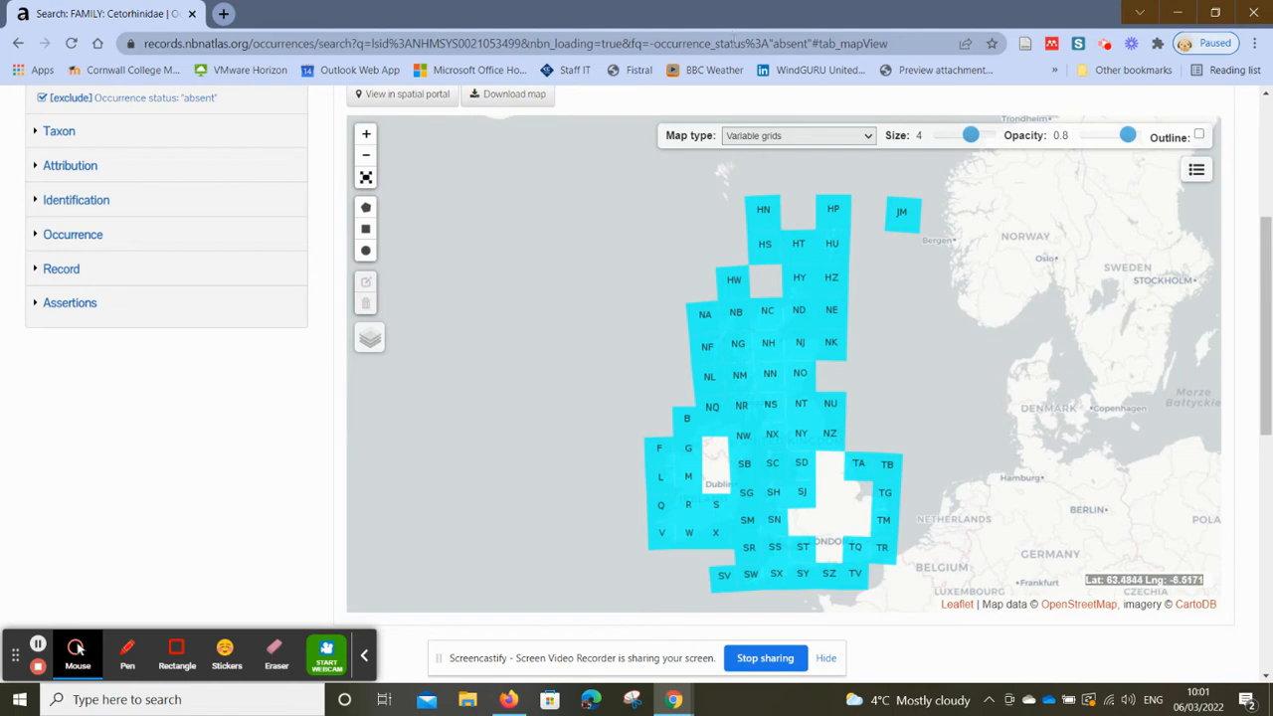
left_click(364, 134)
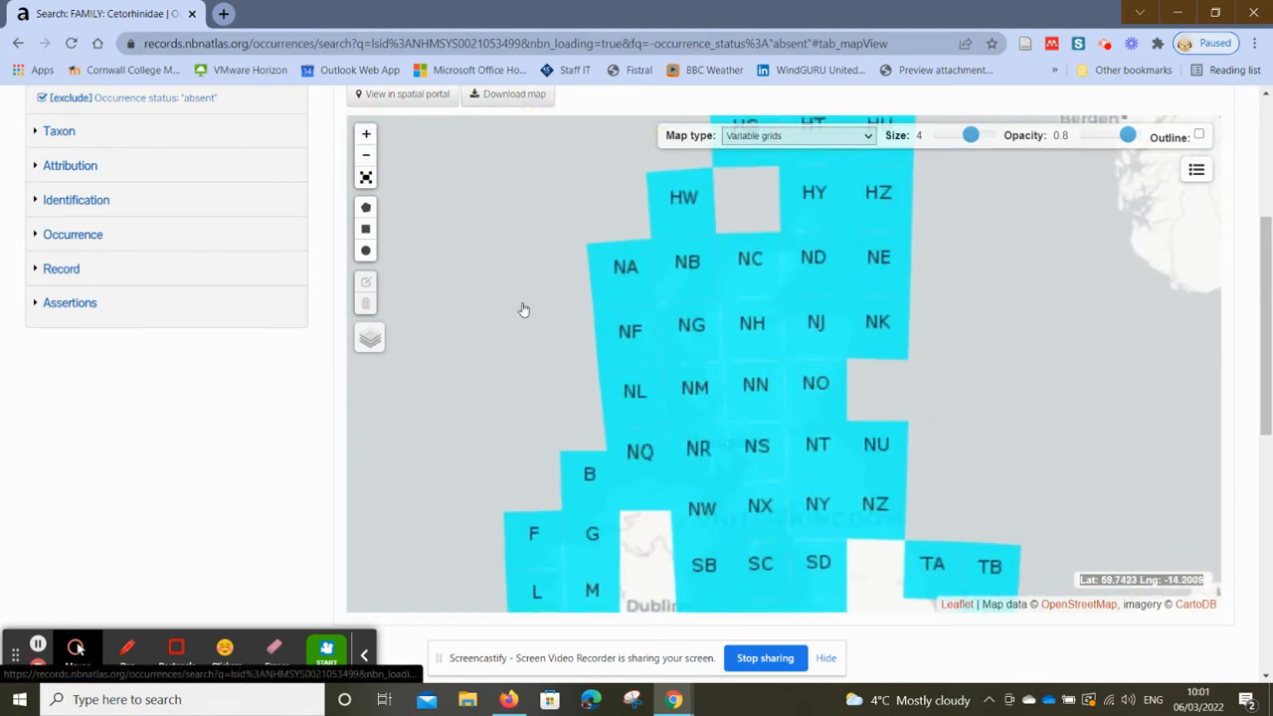
left_click_drag(926, 455, 955, 228)
left_click_drag(1103, 342, 1069, 186)
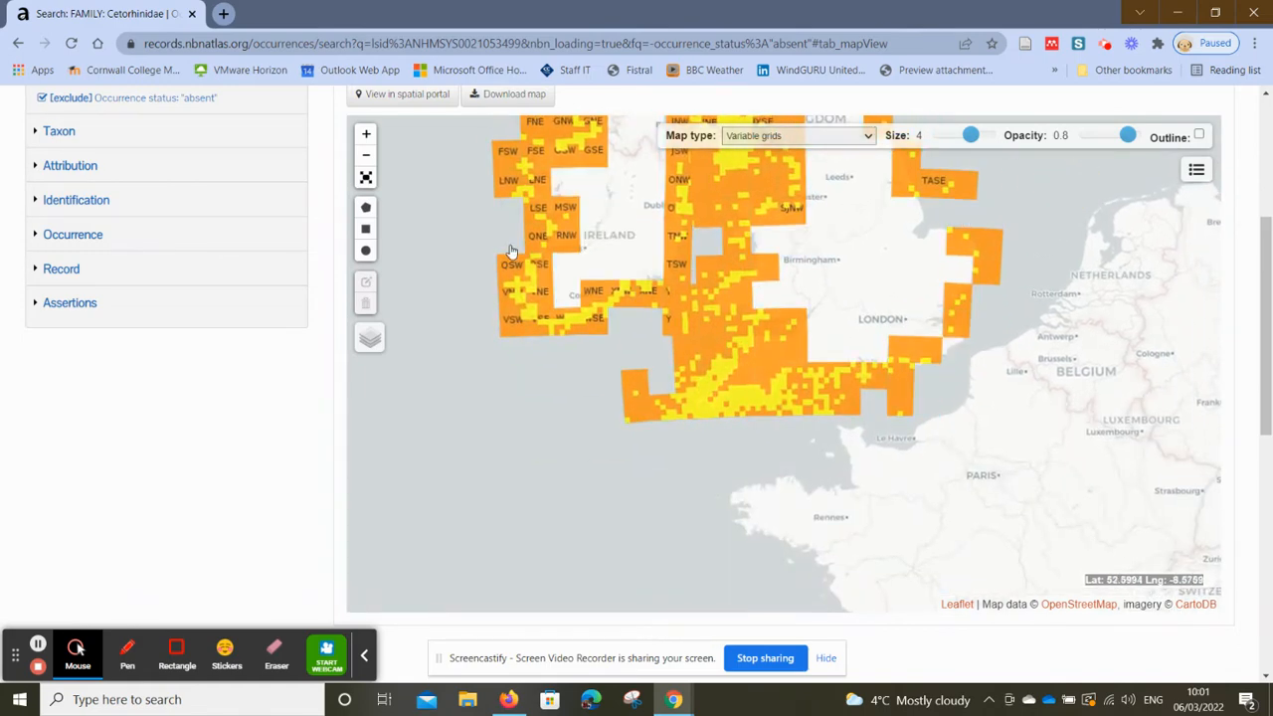
left_click(365, 135)
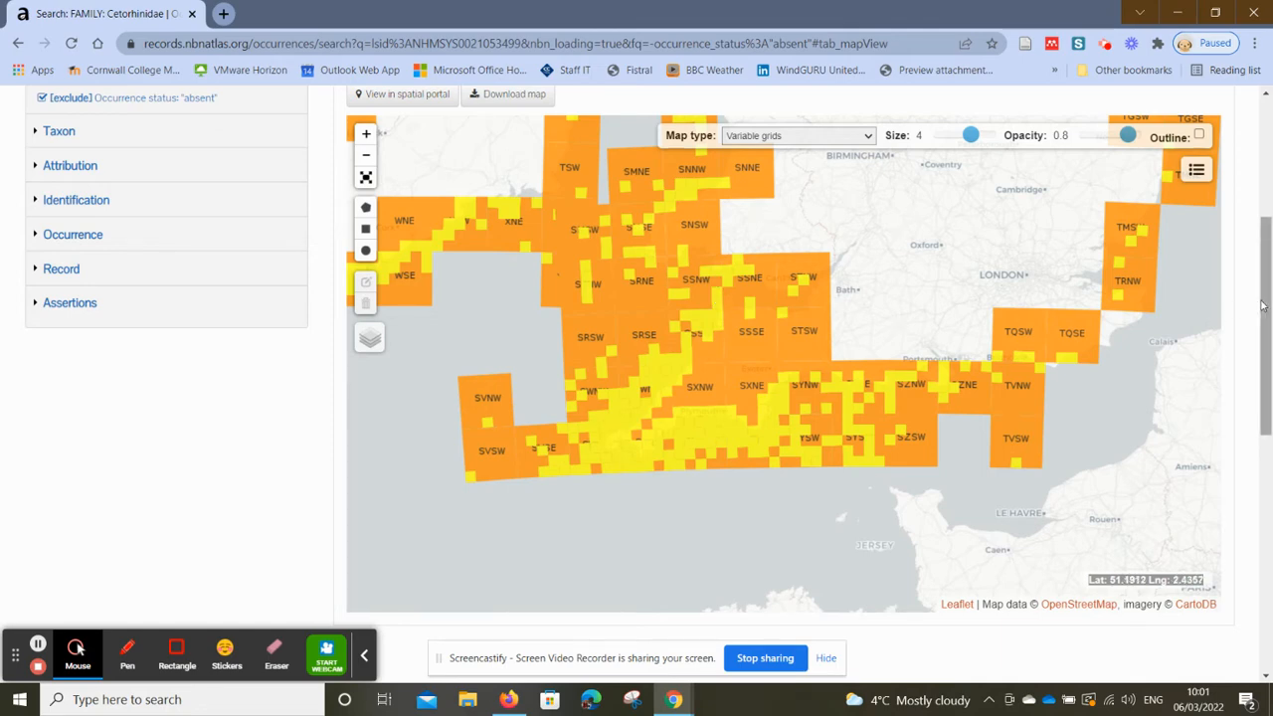
- Open the occurrence map in the spatial portal in a separate browser tab and bring the British Isles into closer view
left_click_drag(1260, 306, 1266, 279)
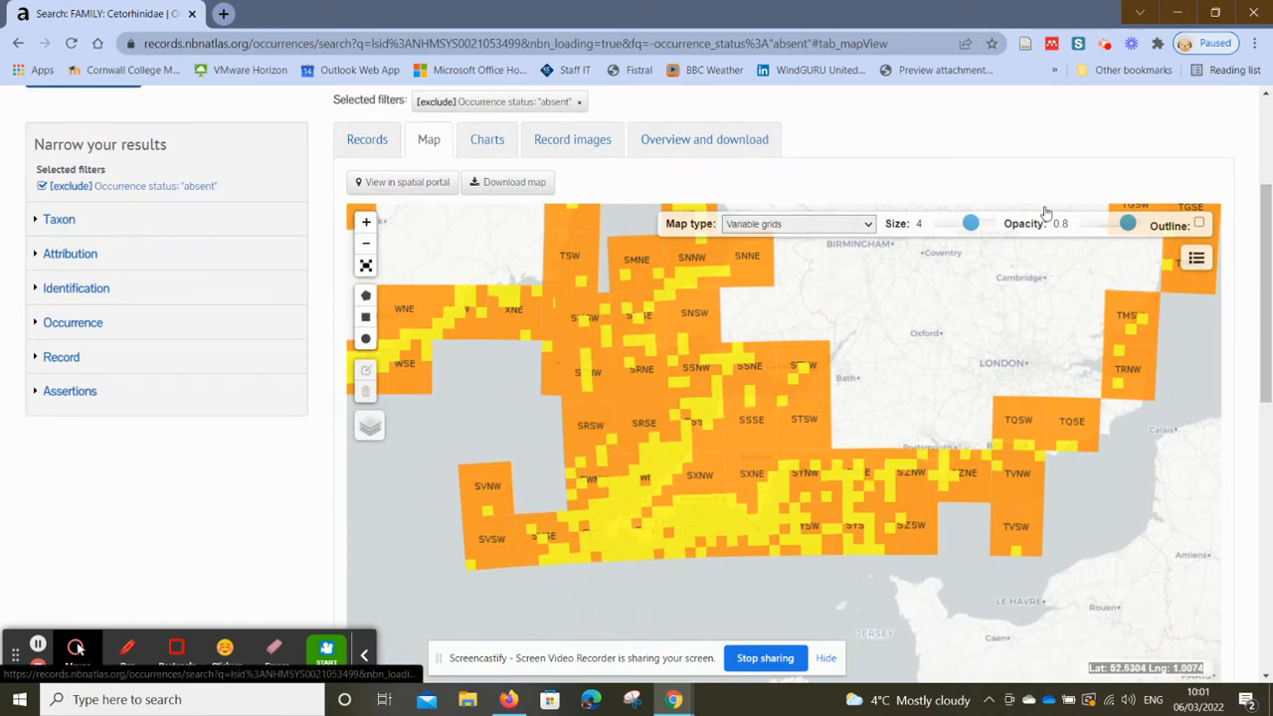
right_click(406, 185)
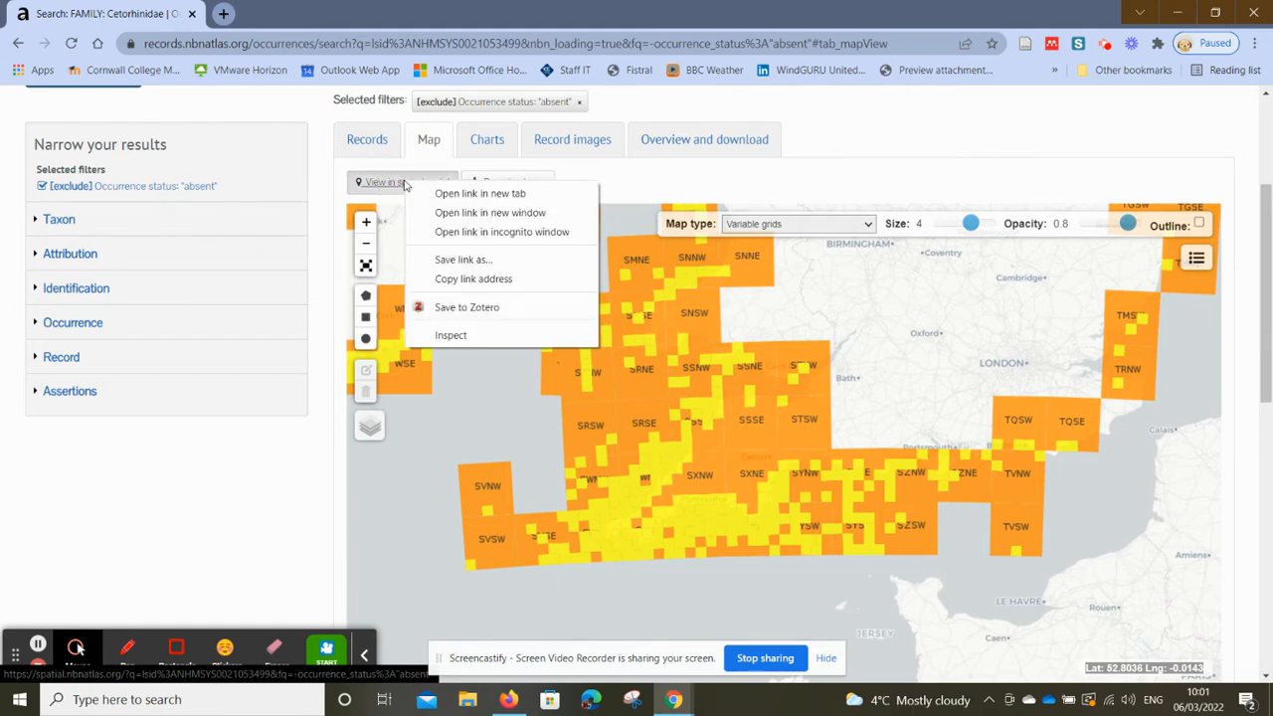
left_click(430, 194)
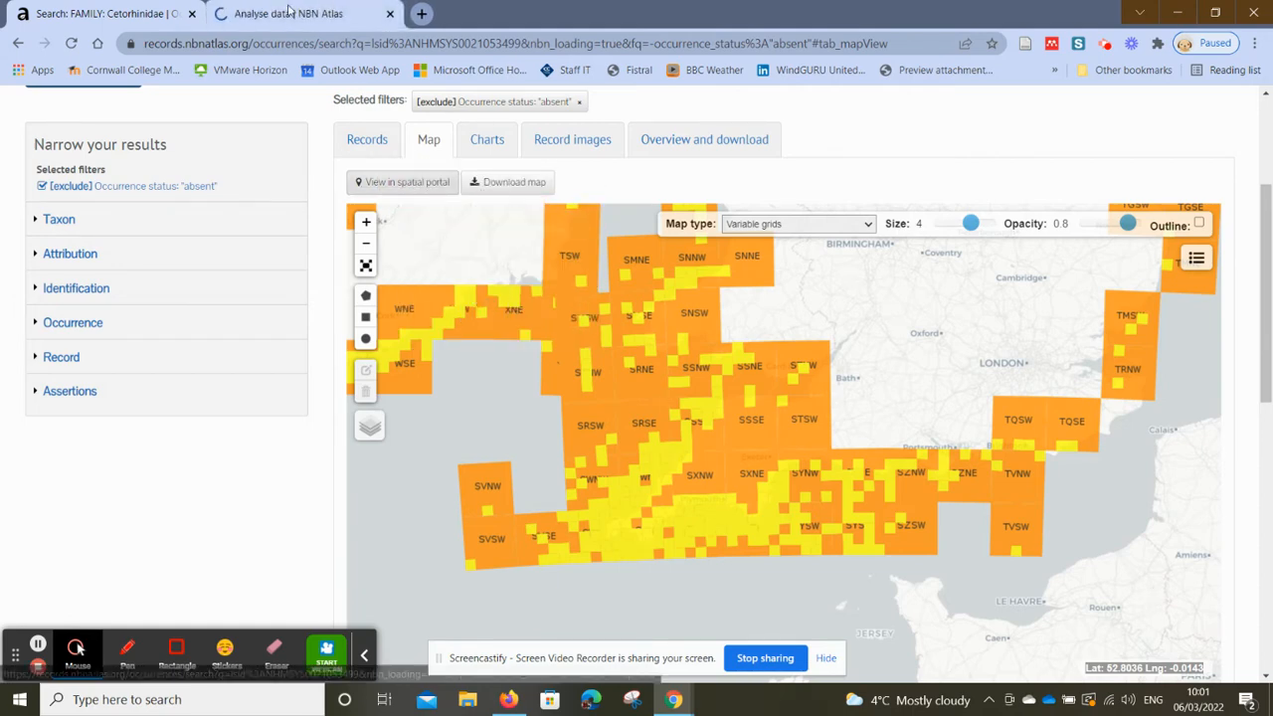
left_click(289, 12)
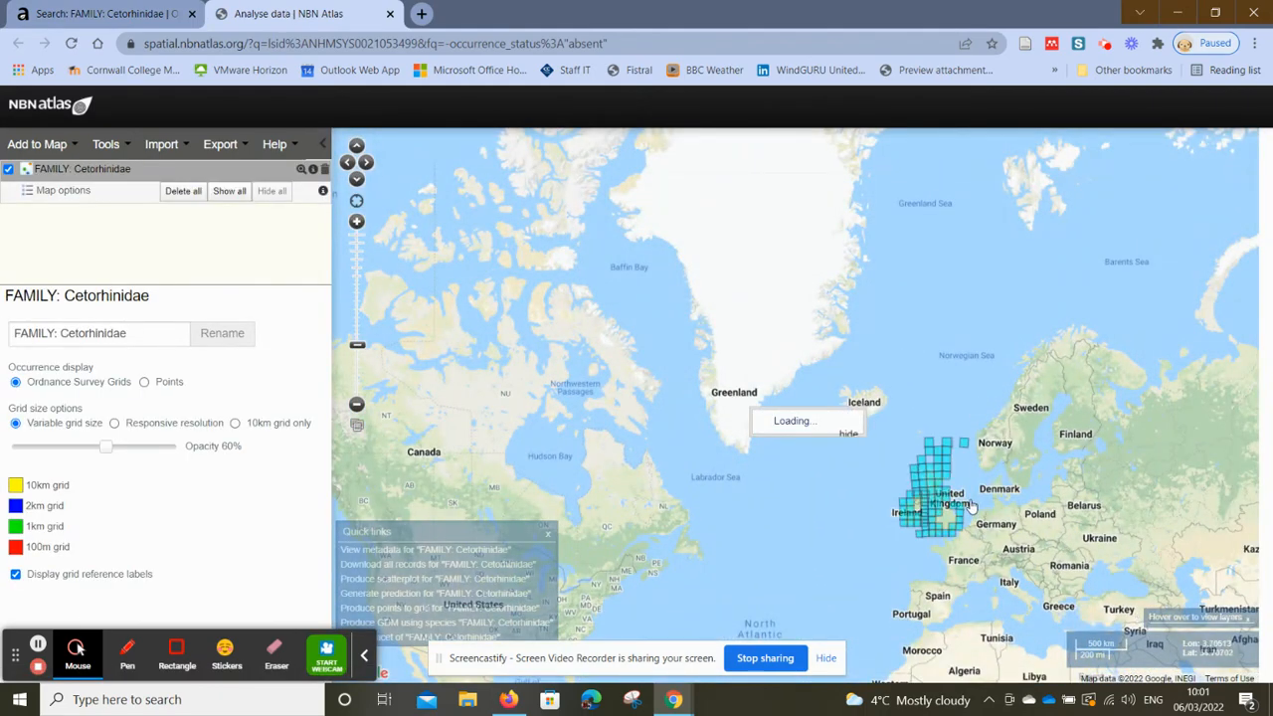
left_click_drag(964, 502, 835, 287)
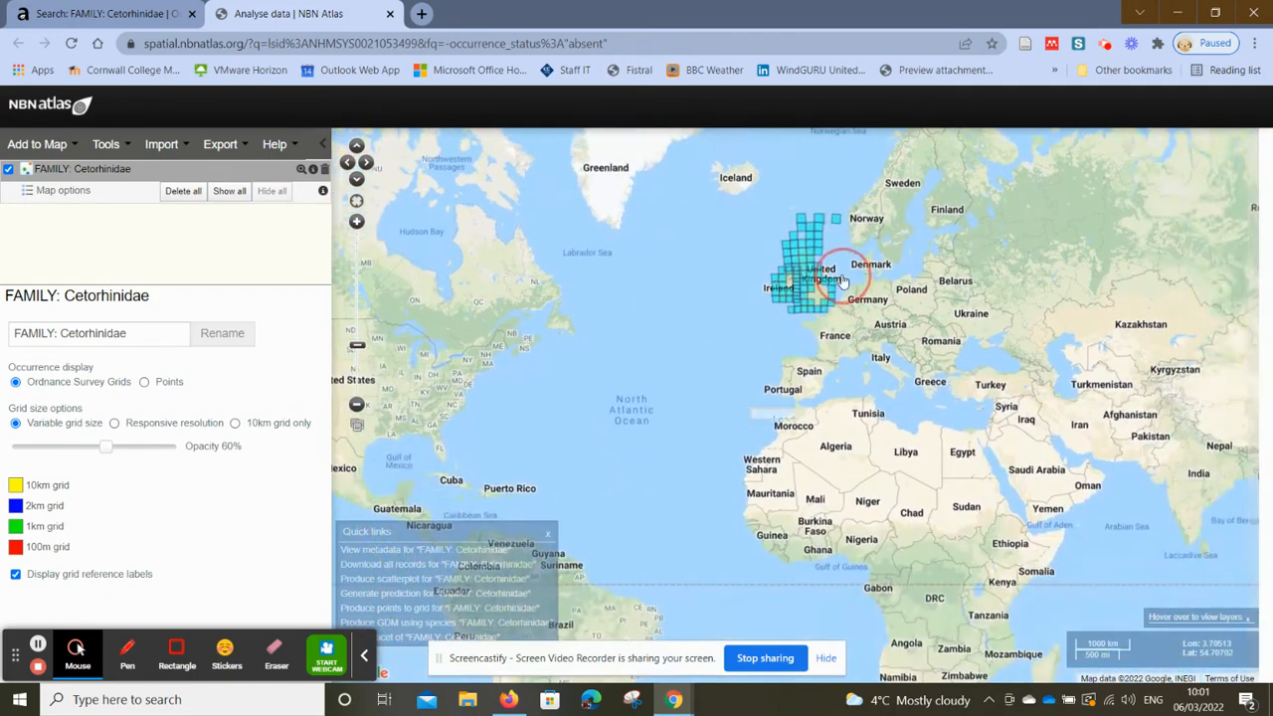
left_click(357, 220)
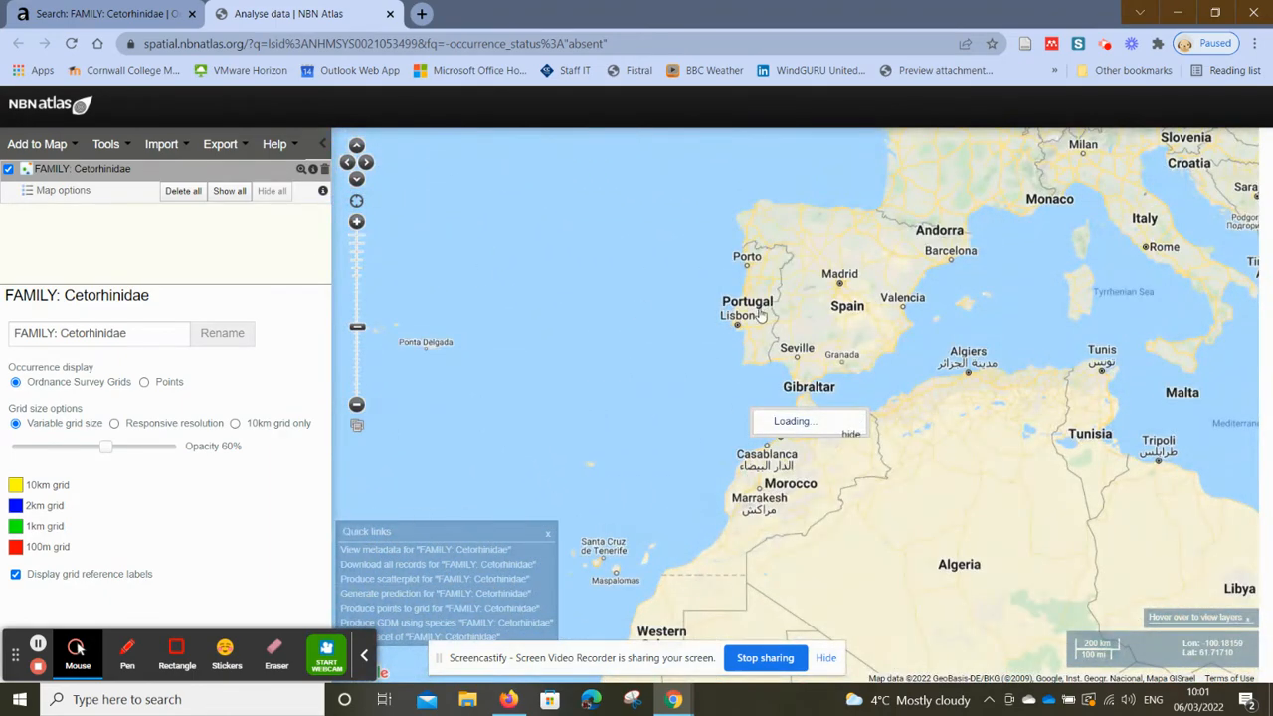
left_click_drag(696, 193, 699, 557)
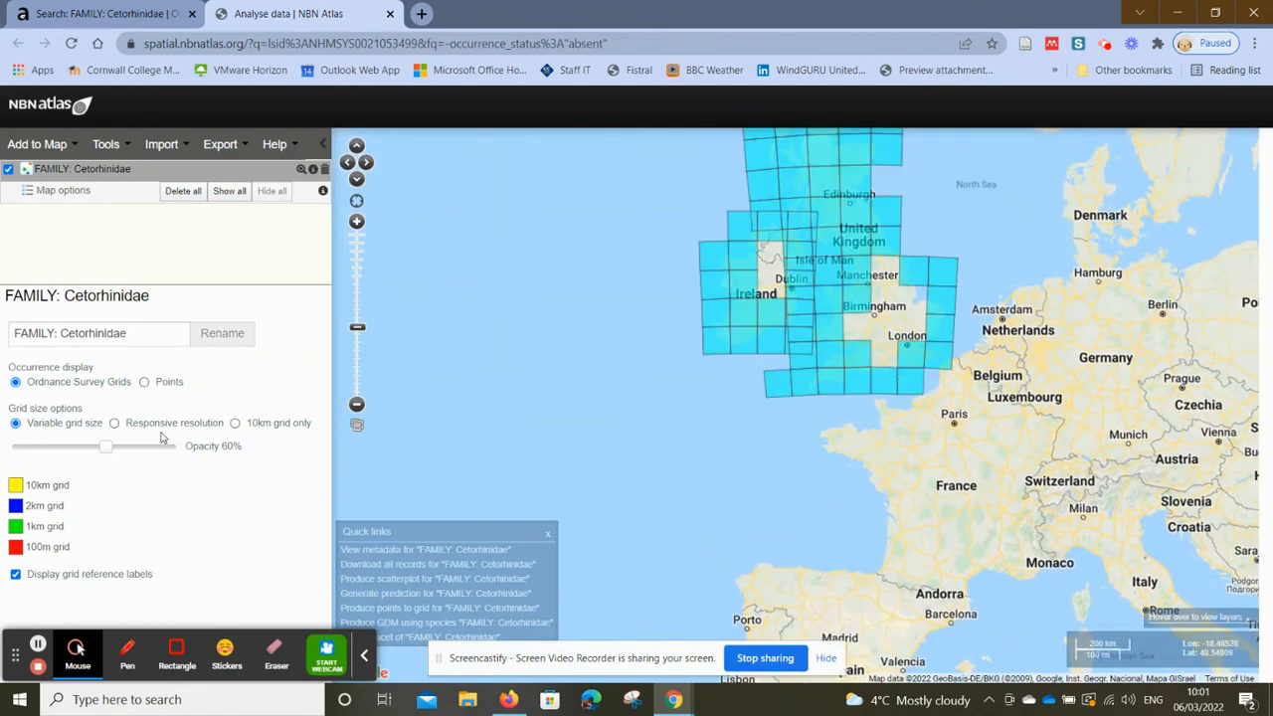
- Try the Points occurrence display for the Cetorhinidae layer and switch back to Ordnance Survey Grids
left_click(145, 383)
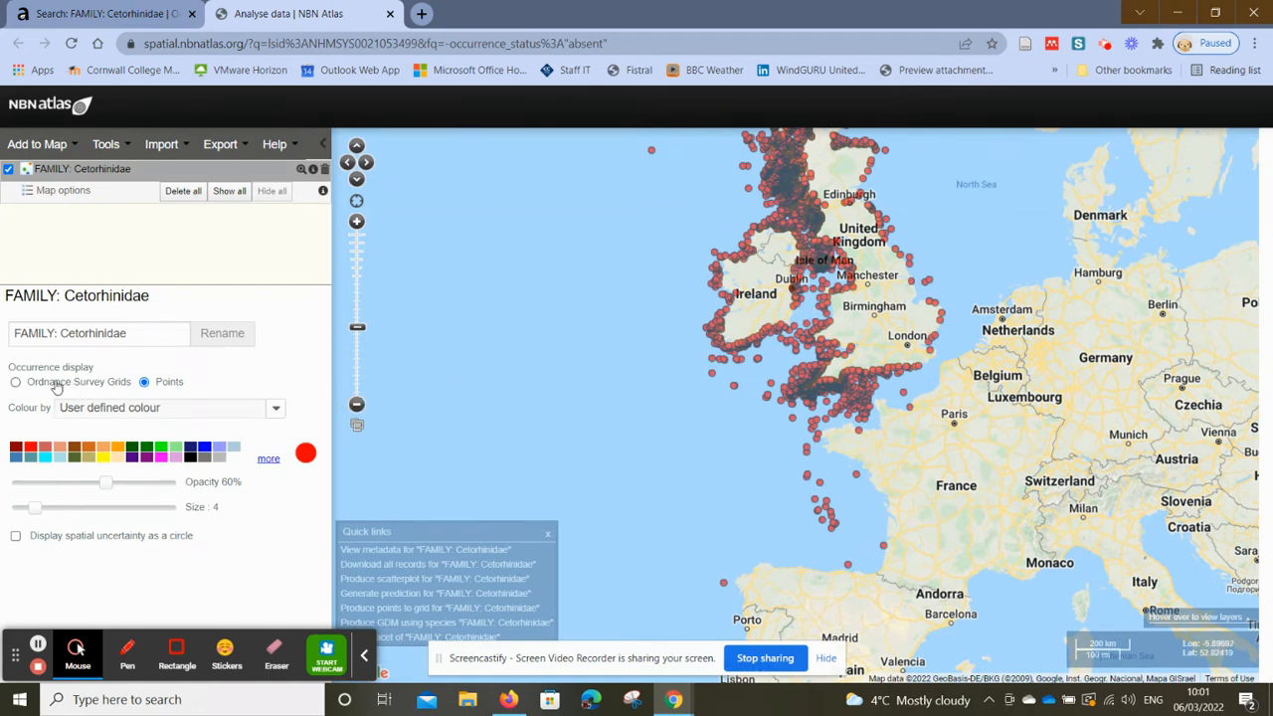
left_click(15, 383)
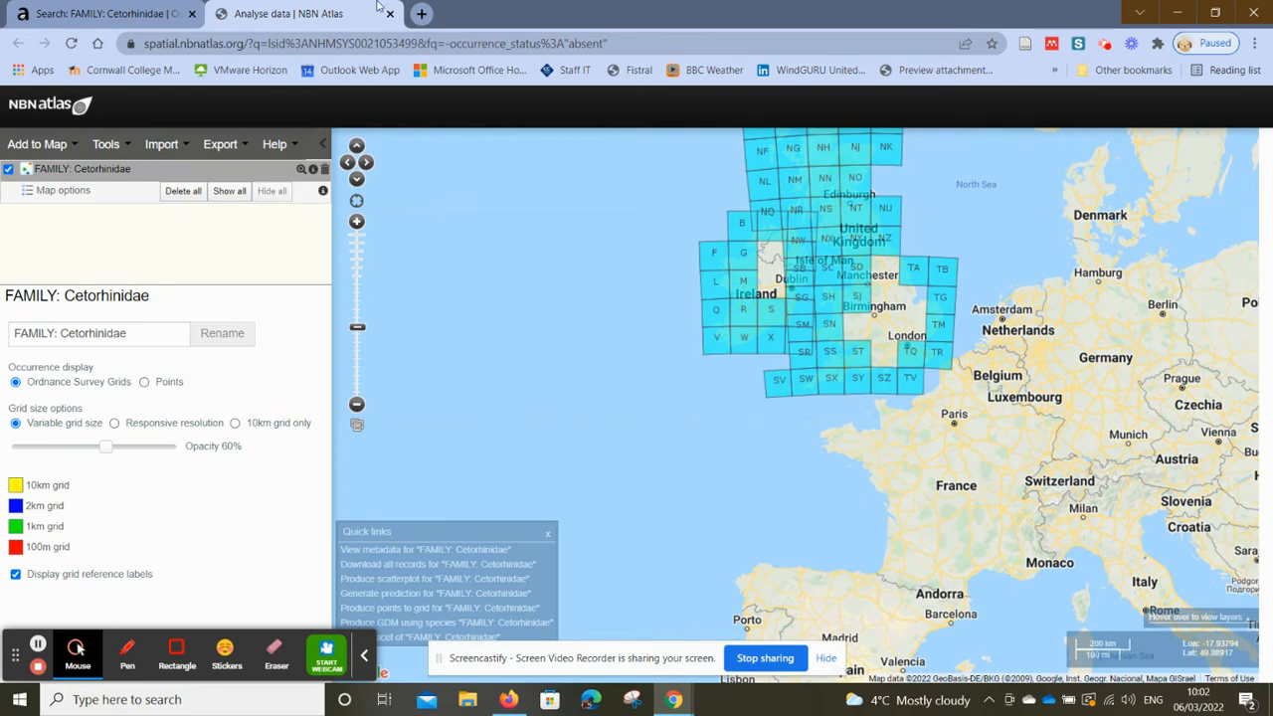
- Return to the occurrence records map and set its marker size to 3
left_click(74, 15)
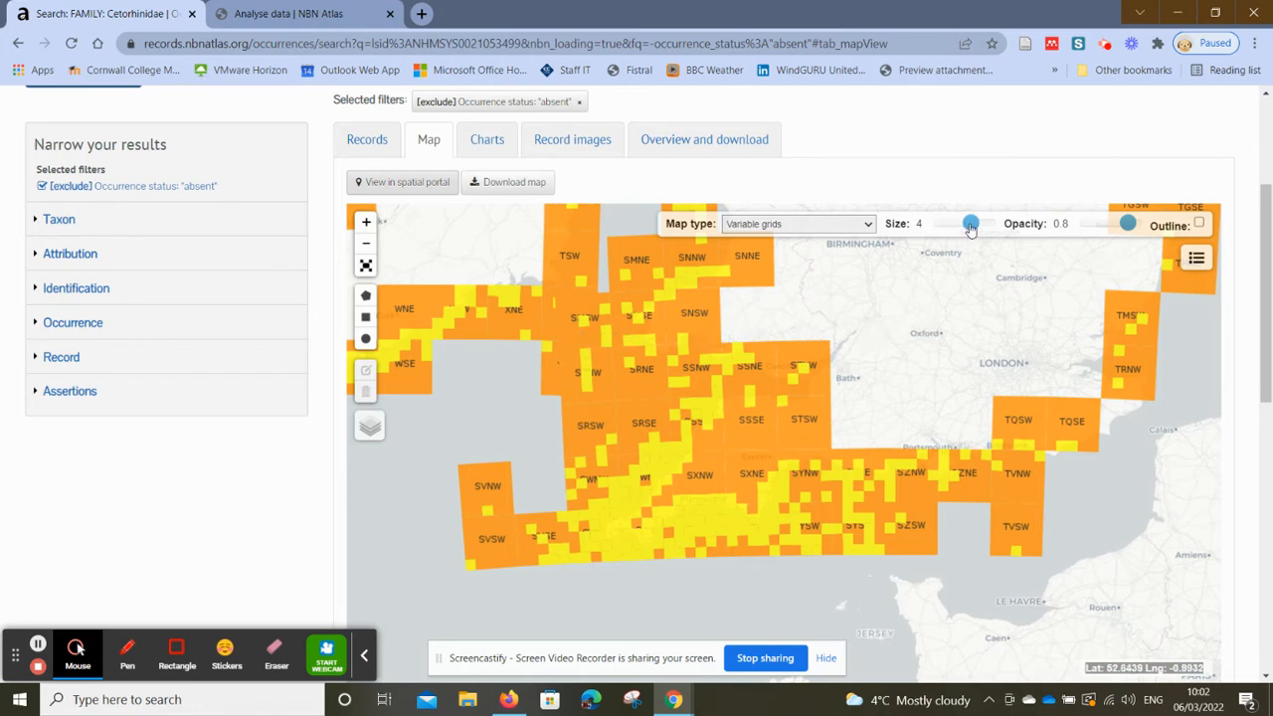
left_click_drag(965, 228, 959, 228)
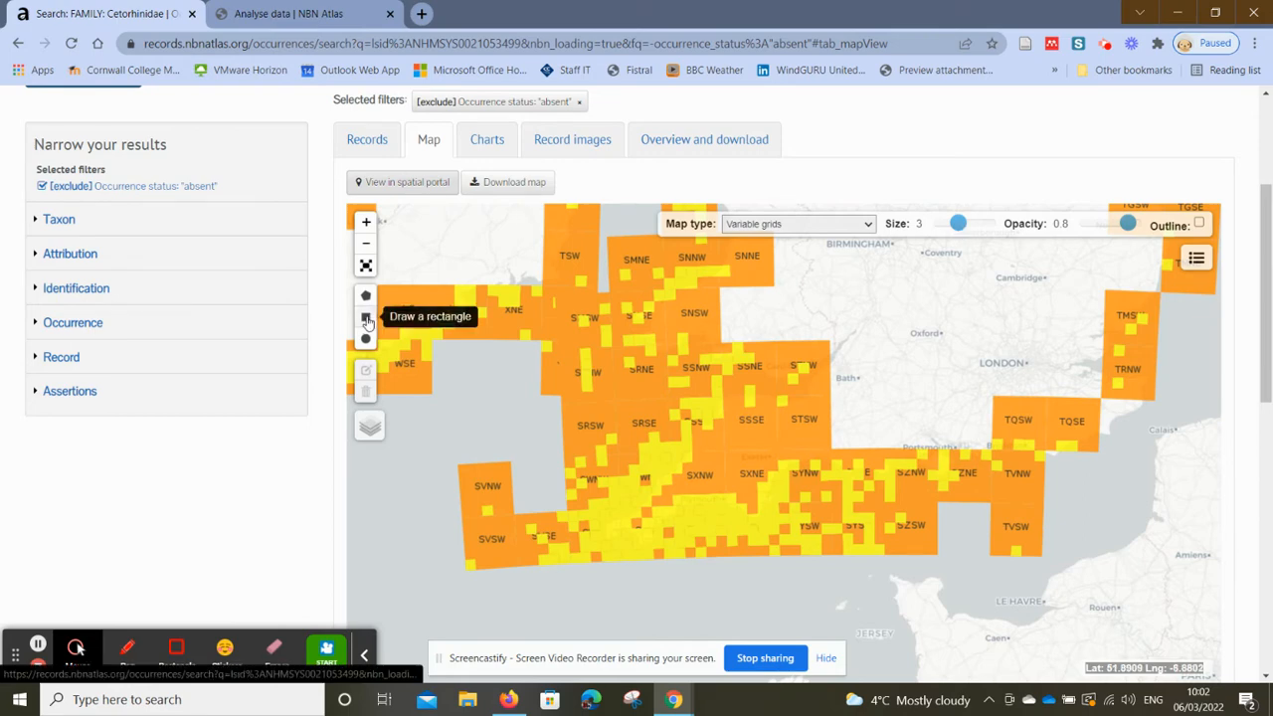
- Draw a rectangle on the map around south-west England and search for the occurrence records in that area
left_click(366, 317)
scroll(367, 322, "down", 1)
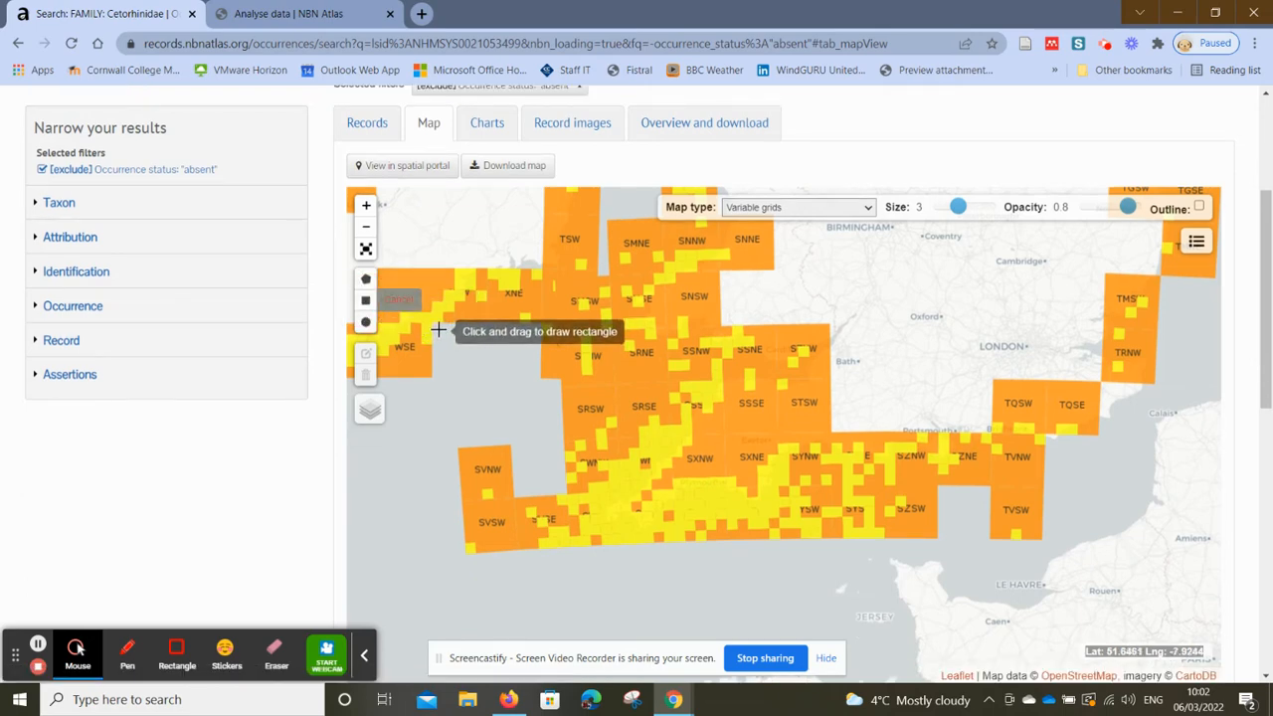
mouse_move(437, 330)
left_mouse_down()
mouse_move(682, 497)
mouse_move(904, 591)
left_mouse_up()
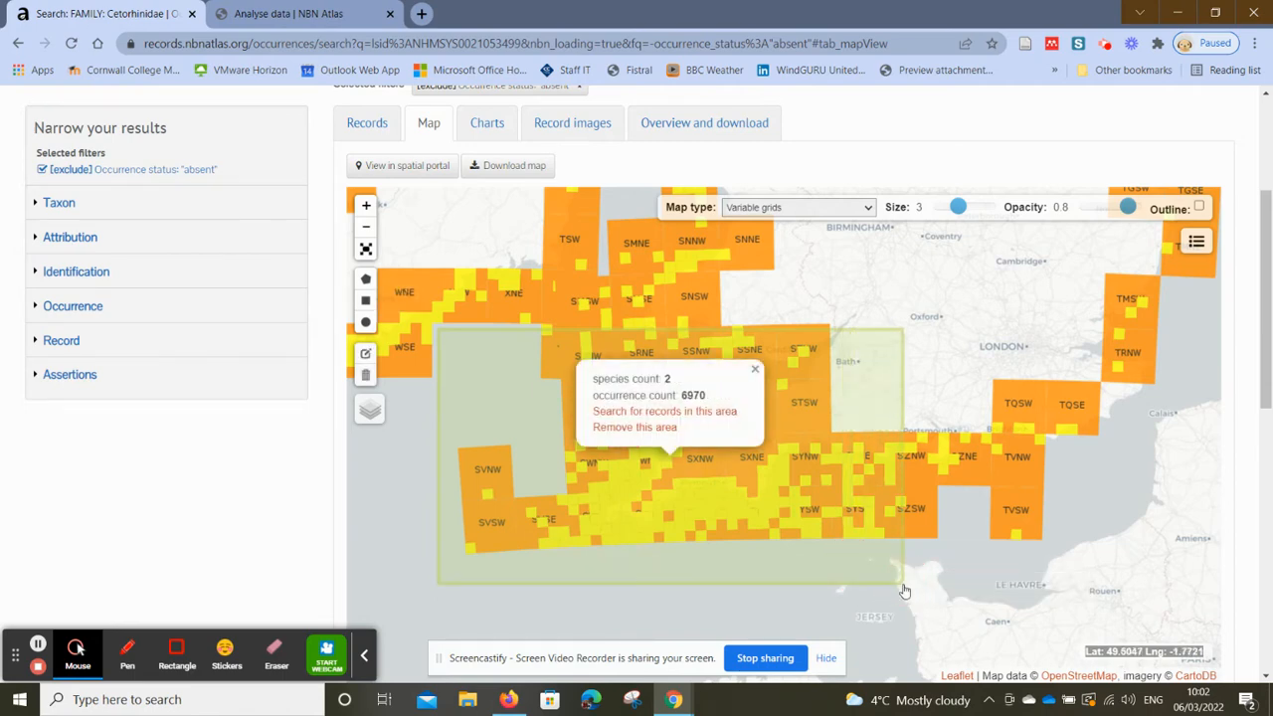
left_click(717, 416)
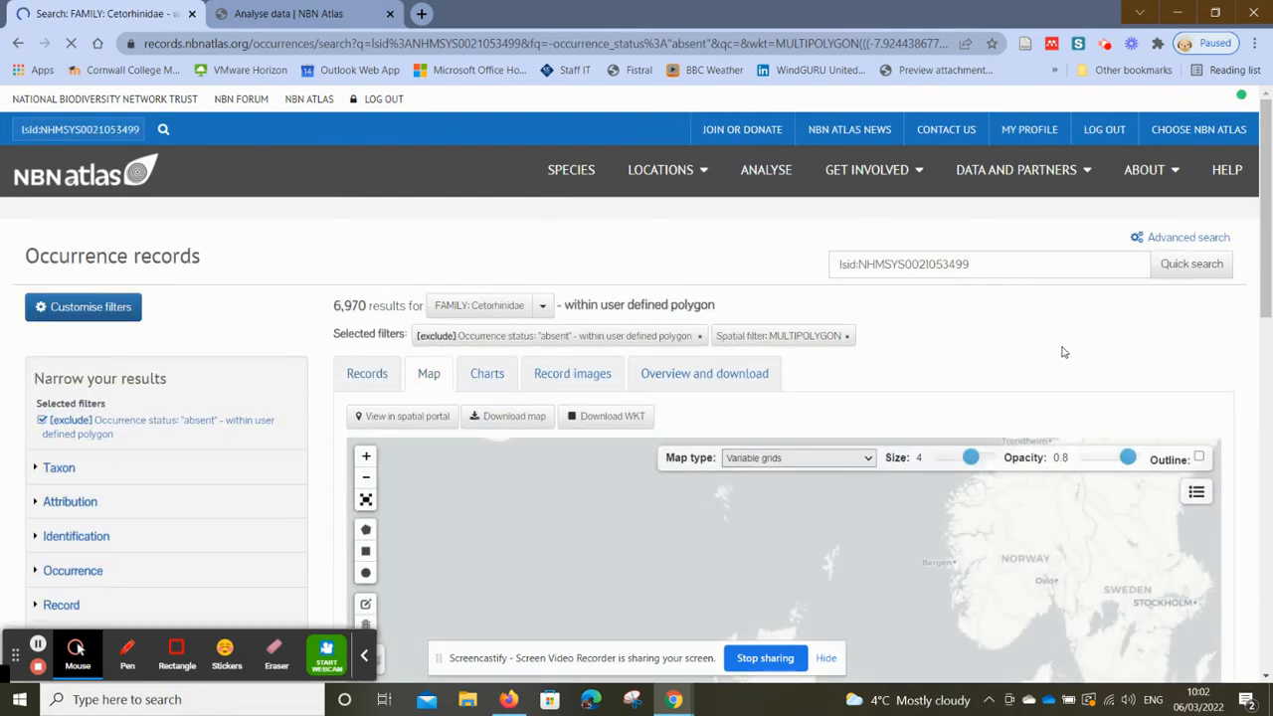
- View the download overview for the records within the polygon and go back to the full Cetorhinidae results
scroll(1062, 352, "down", 1)
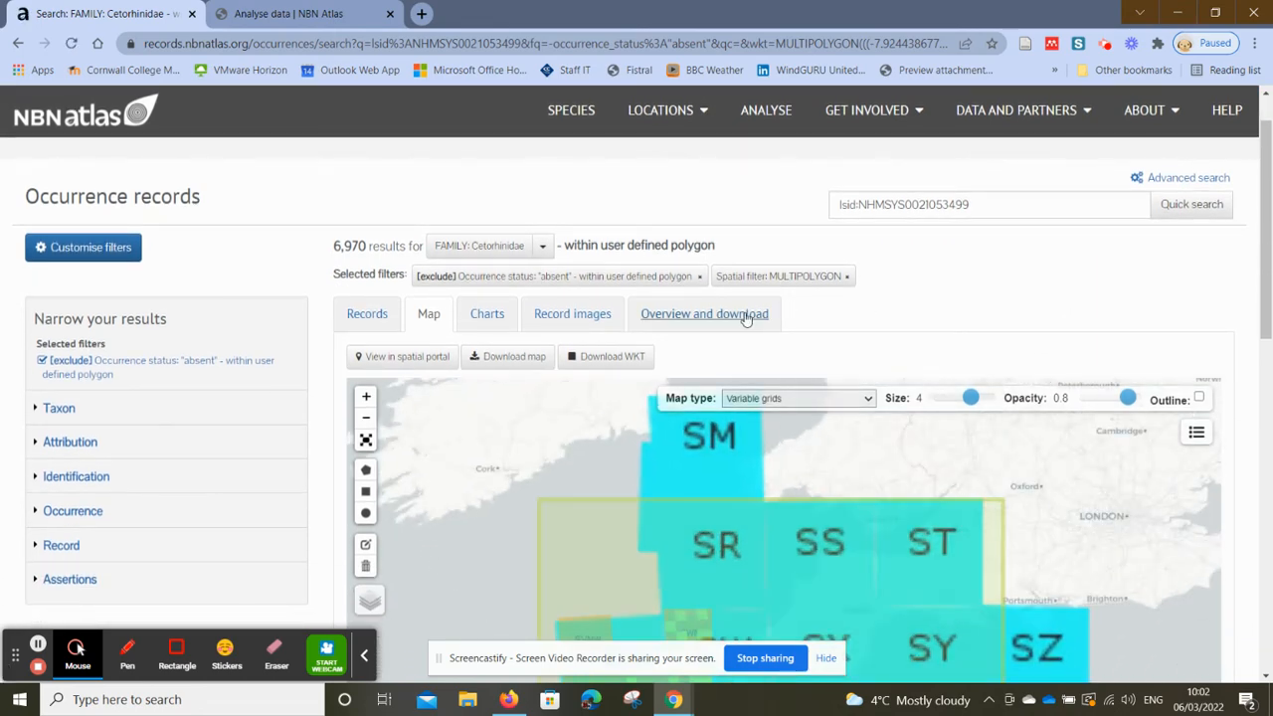
left_click(745, 316)
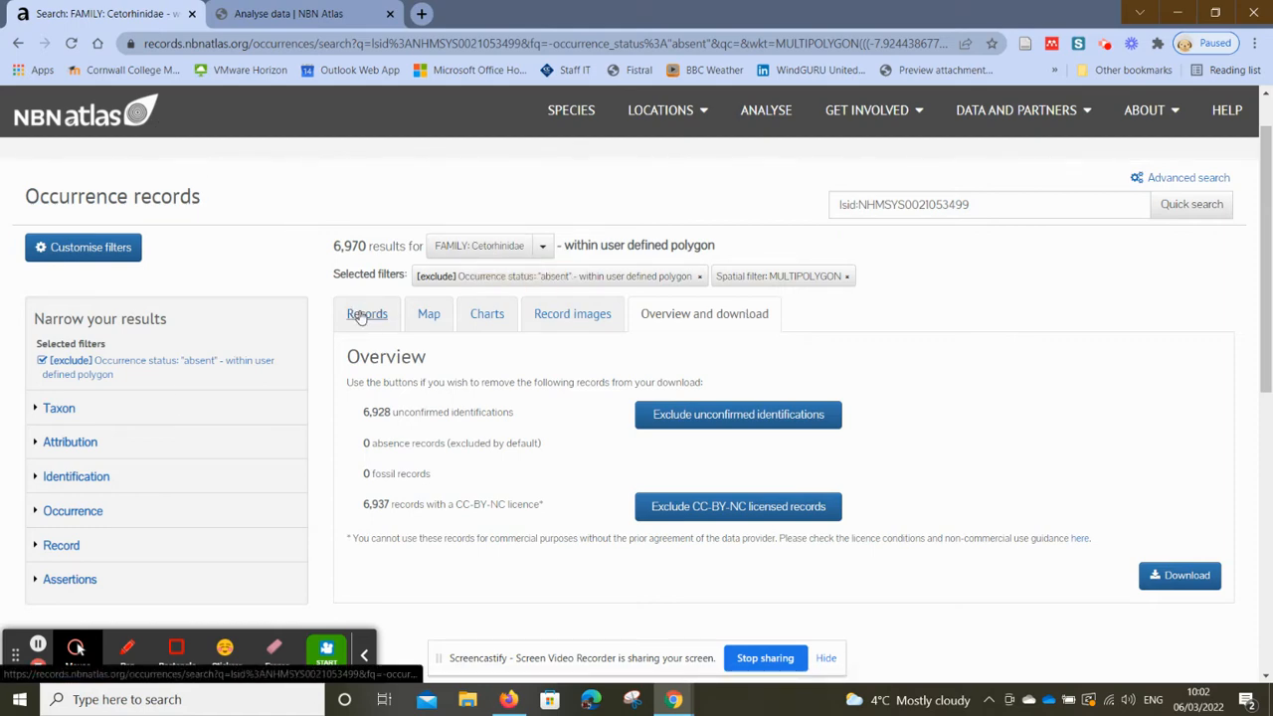
left_click(17, 43)
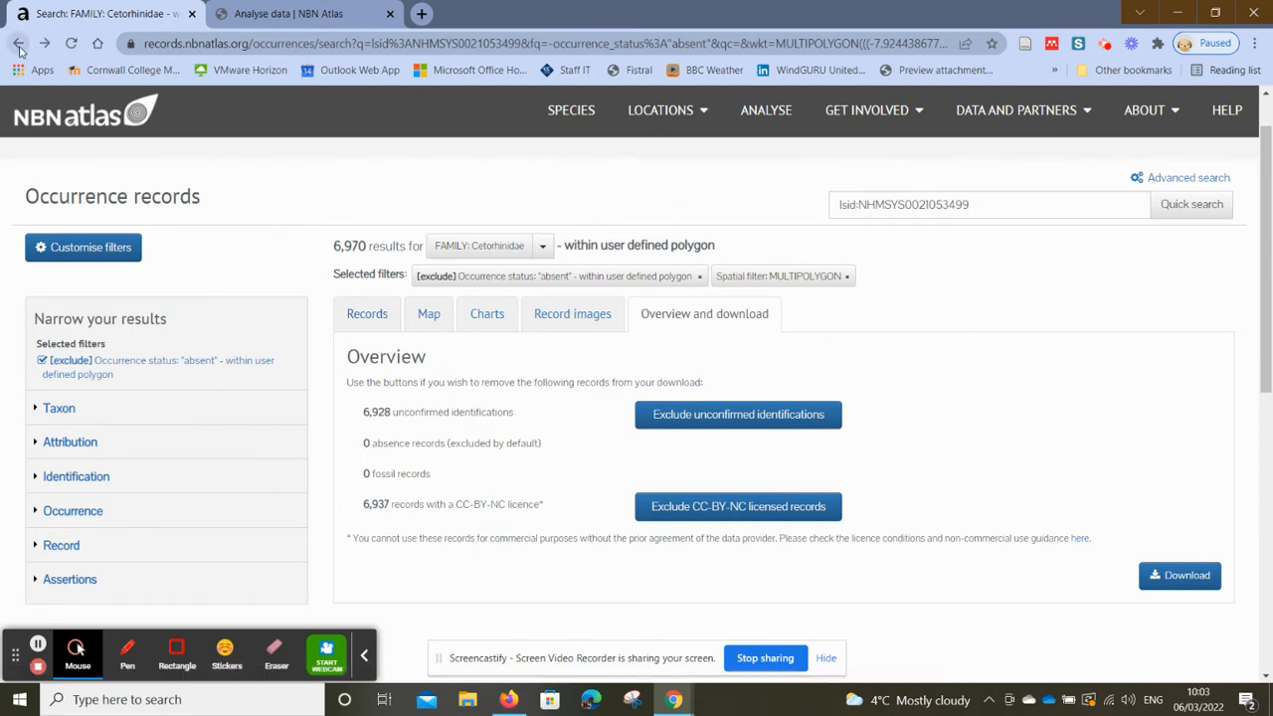
left_click(18, 44)
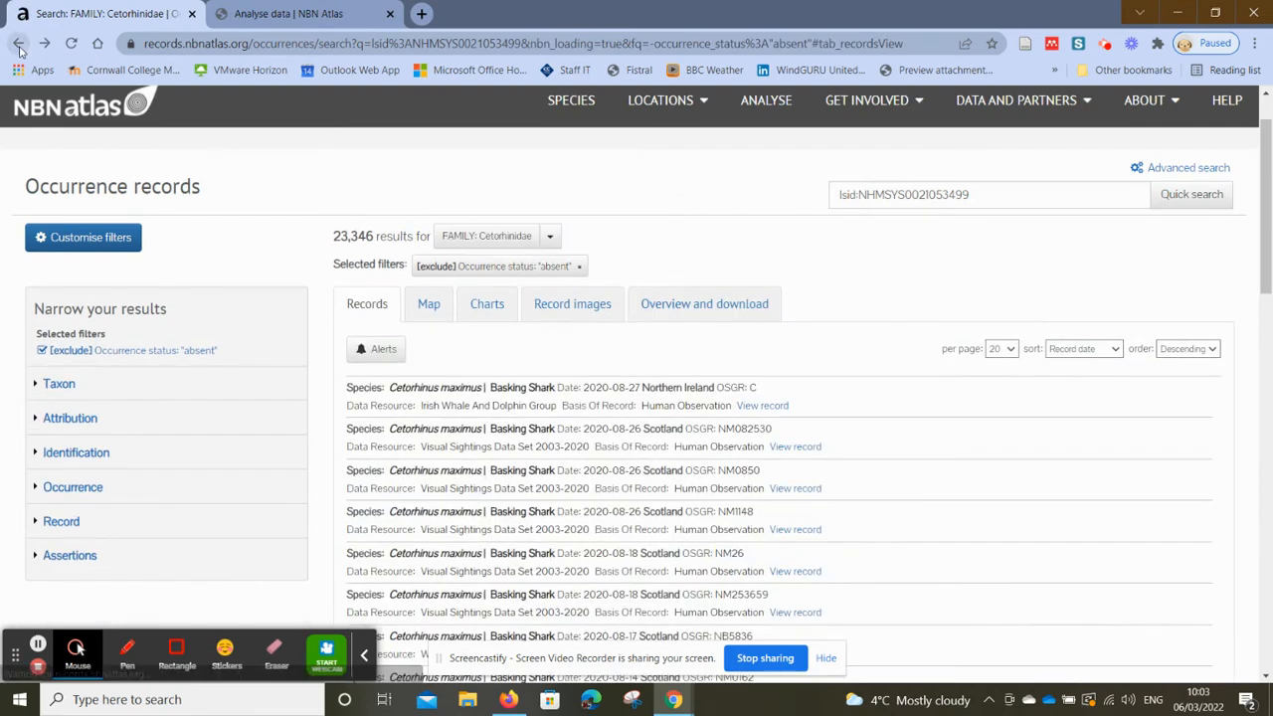
- Start a download of the full Cetorhinidae results and select Occurrence records as the download type
left_click(726, 308)
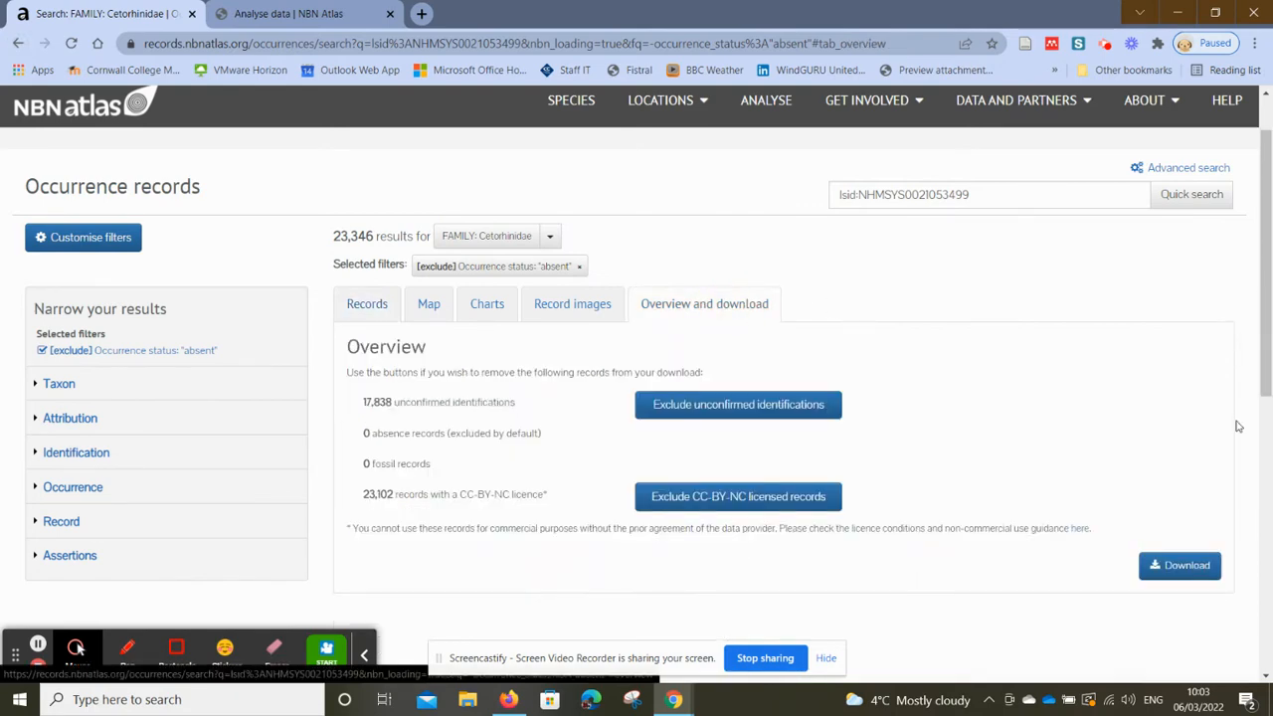
left_click(1173, 566)
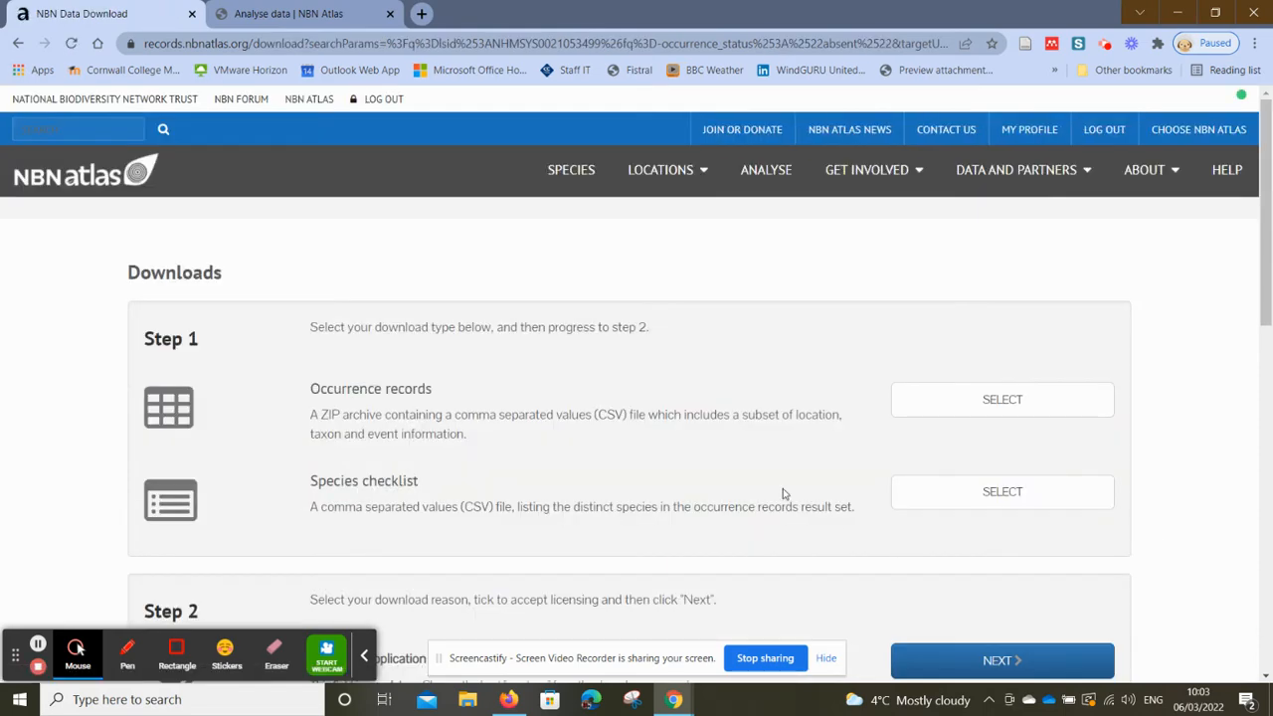
scroll(765, 474, "down", 1)
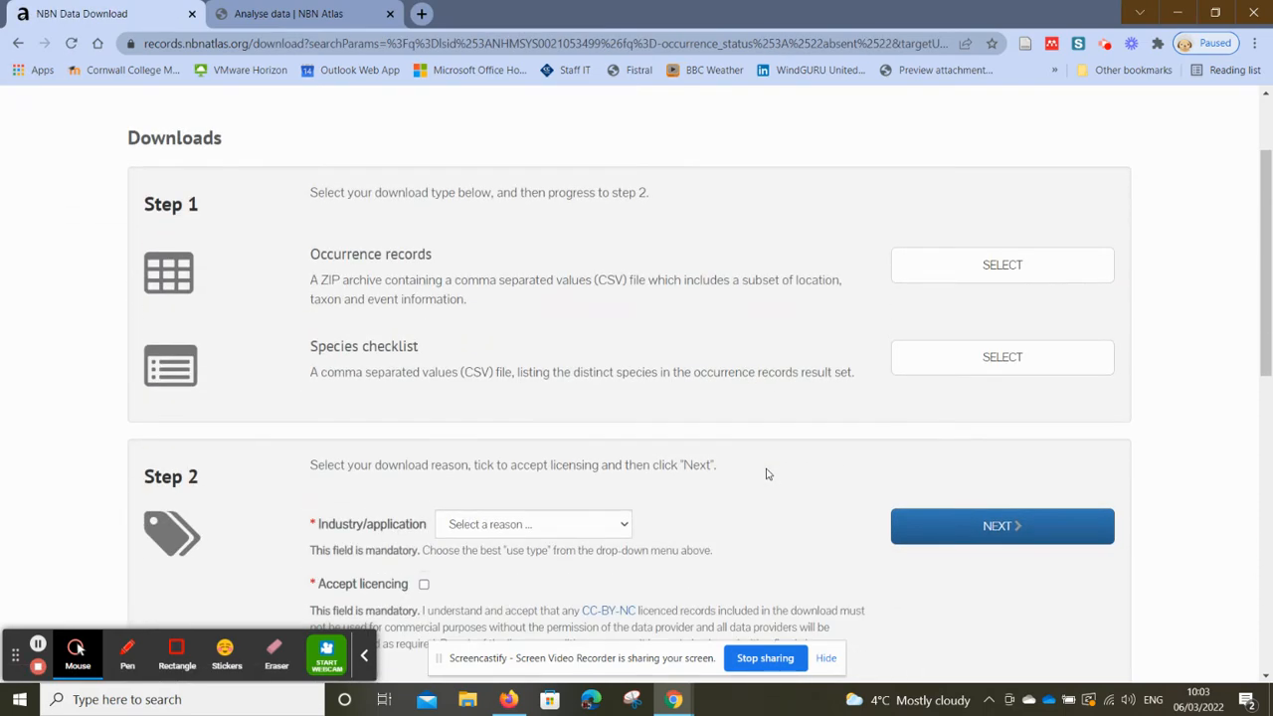
scroll(766, 474, "down", 1)
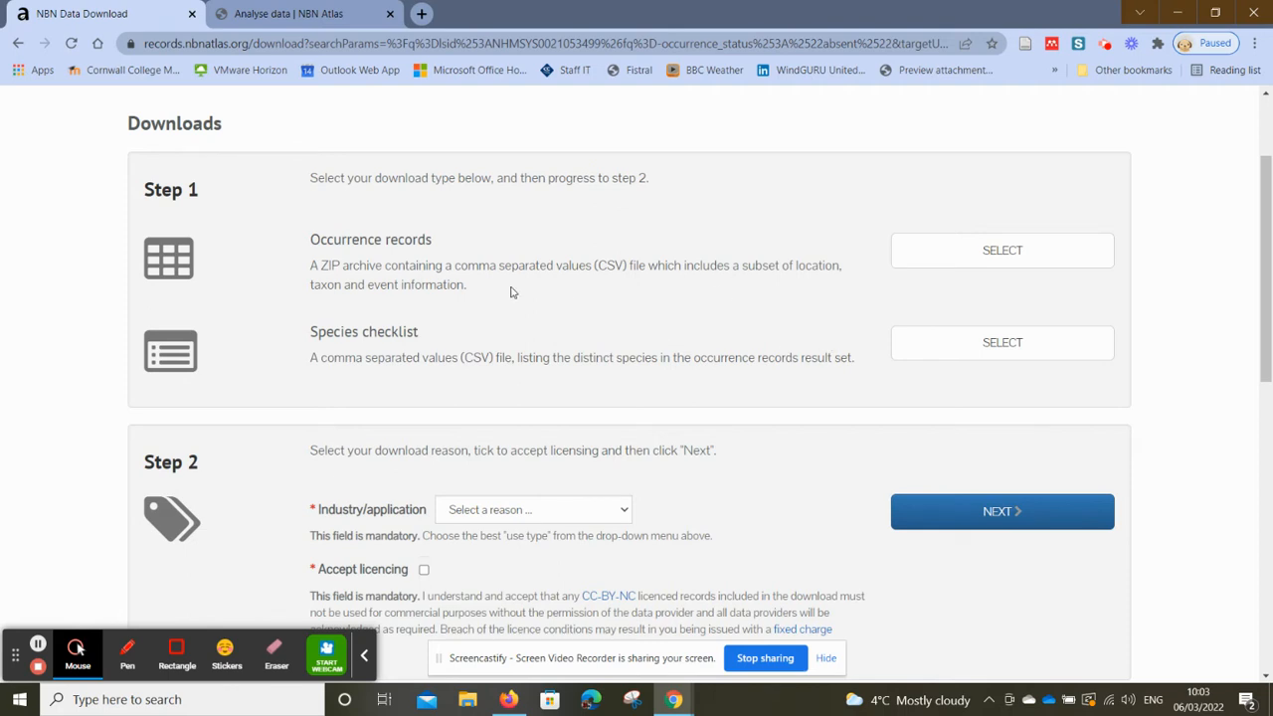
left_click(969, 254)
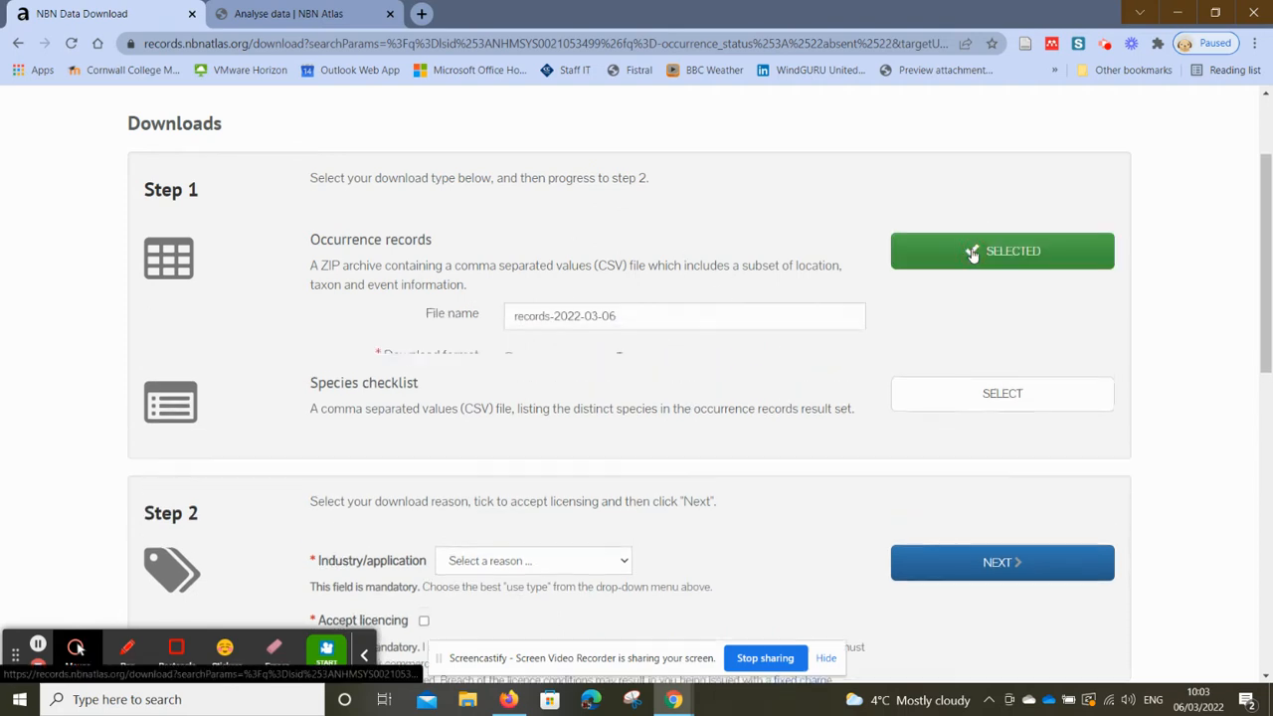
- Set the file name of the occurrence records download to BaskersNBN
scroll(1025, 350, "down", 1)
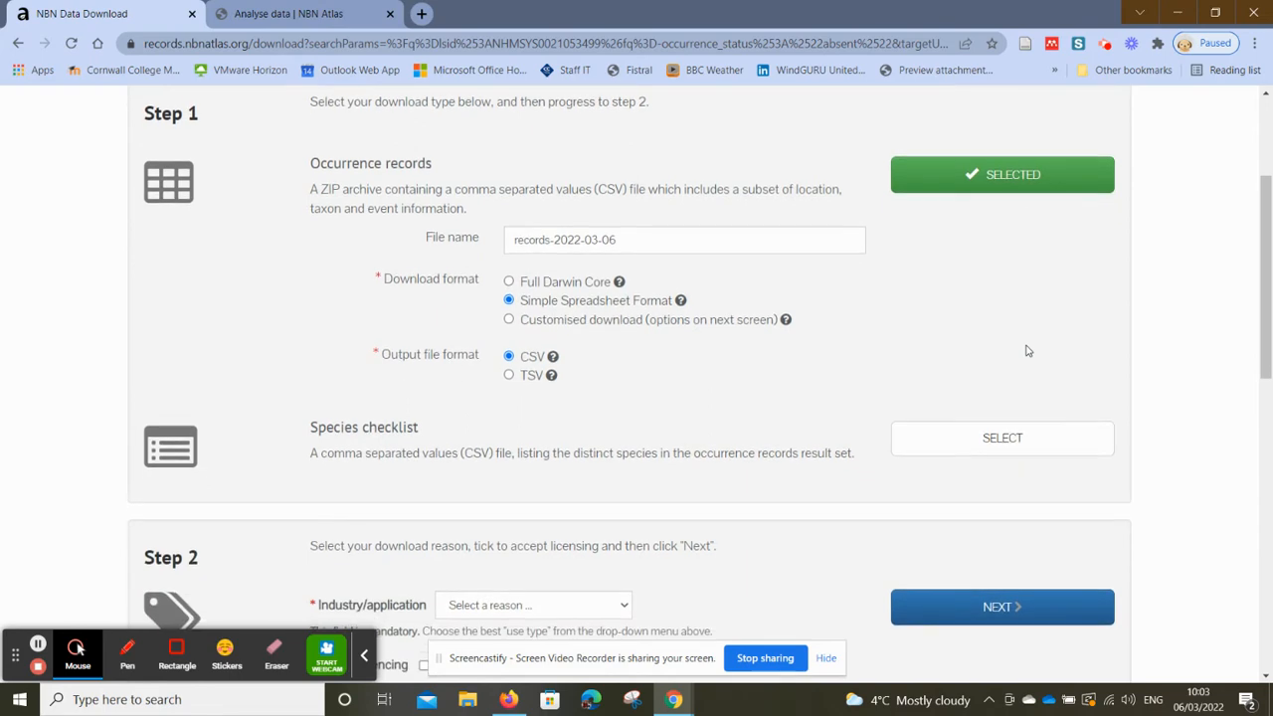
left_click_drag(653, 245, 460, 247)
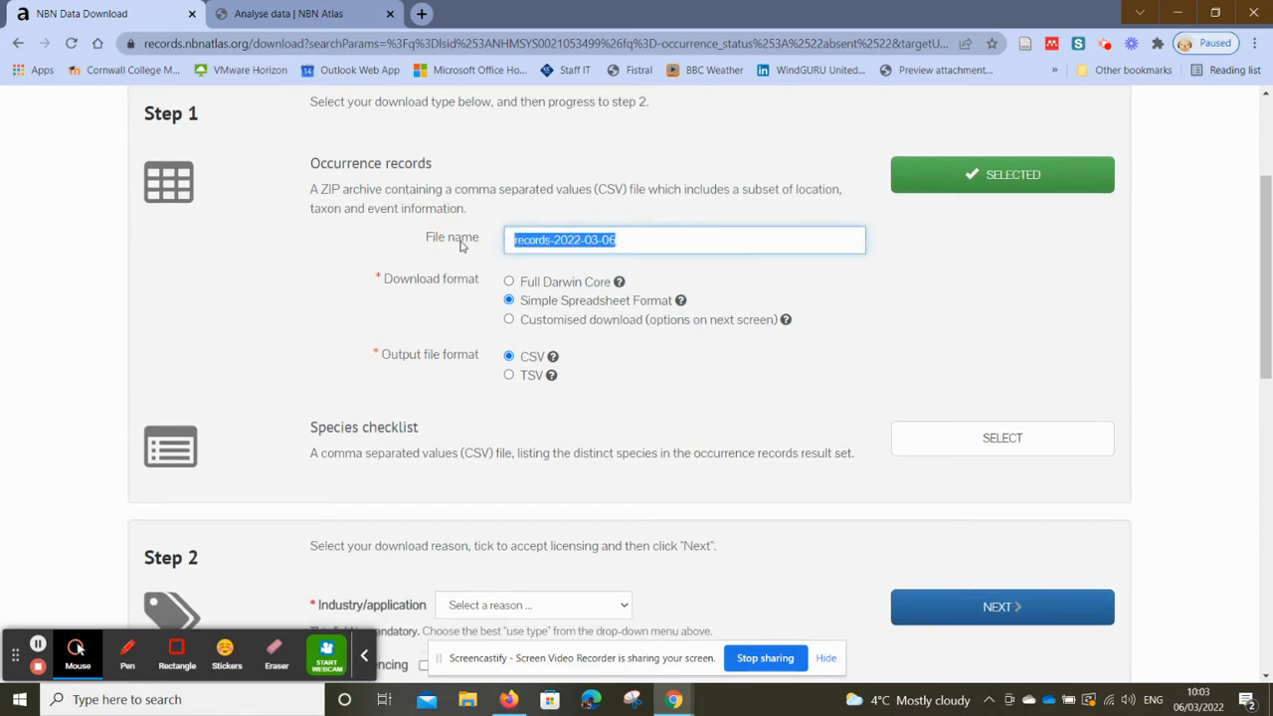
type("Baskers")
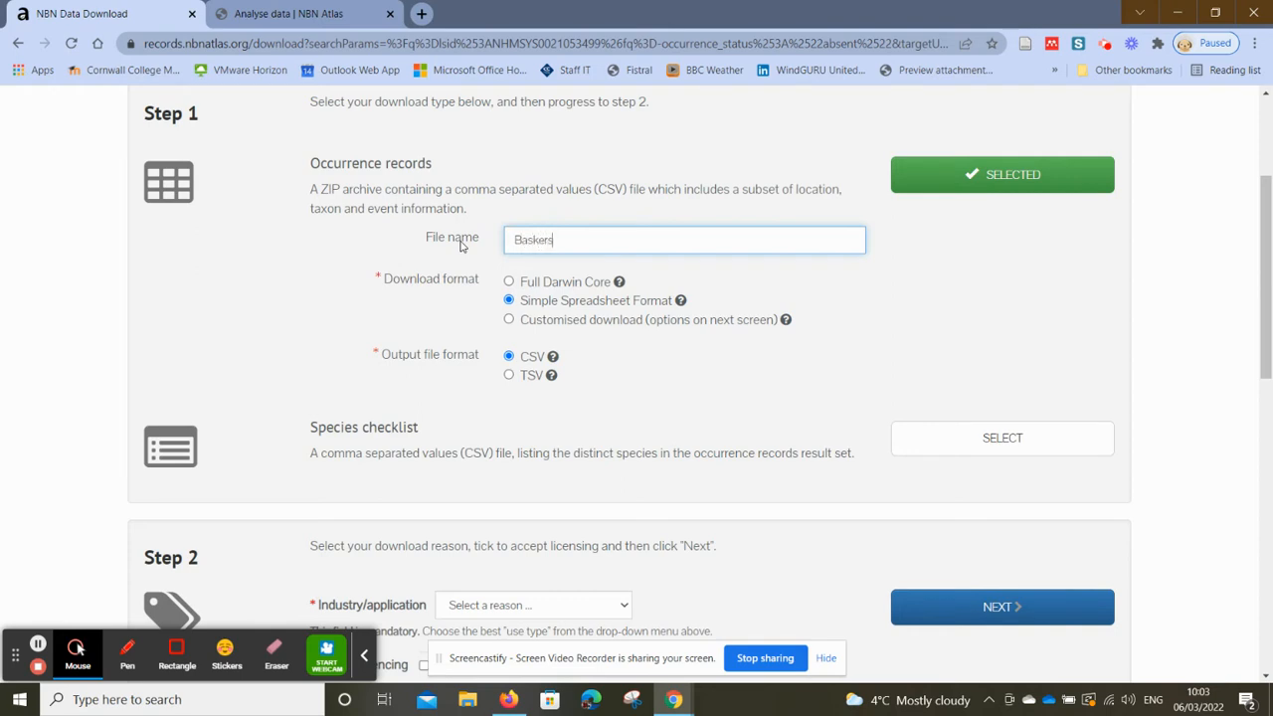
type("NBN")
- Give education as the download reason, accept the licensing and submit the download request
scroll(710, 405, "down", 1)
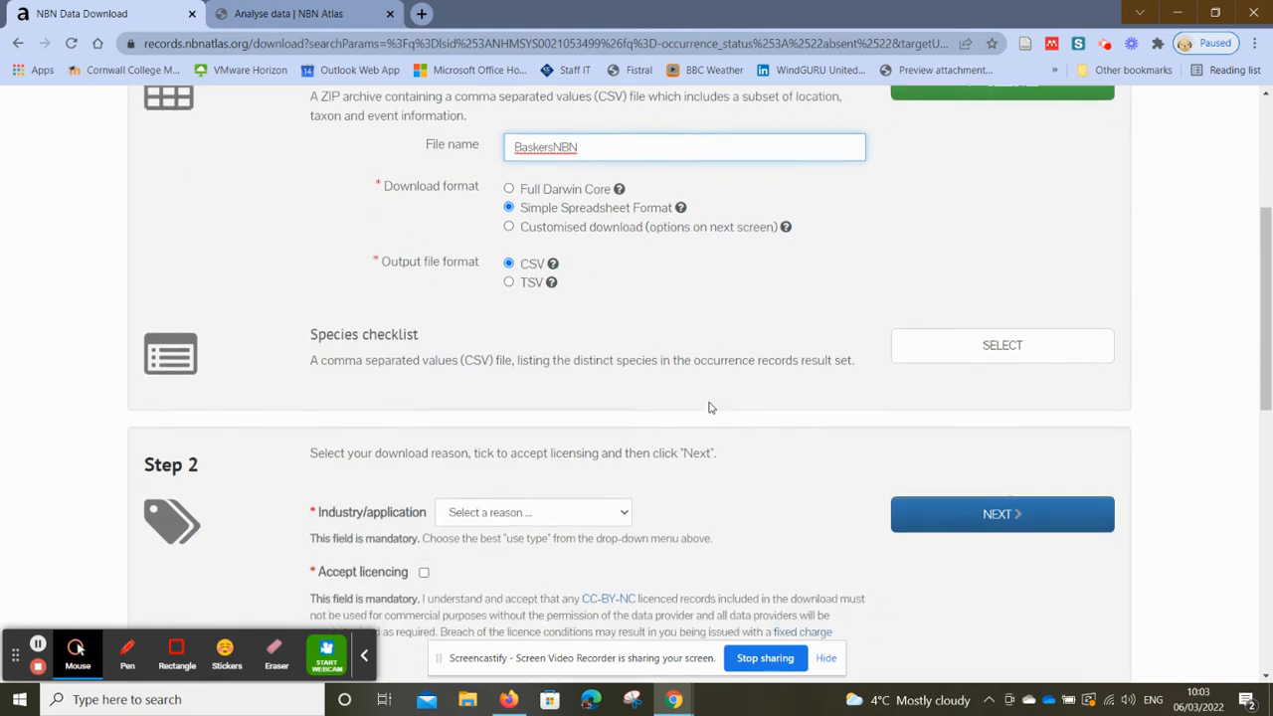
scroll(782, 364, "down", 2)
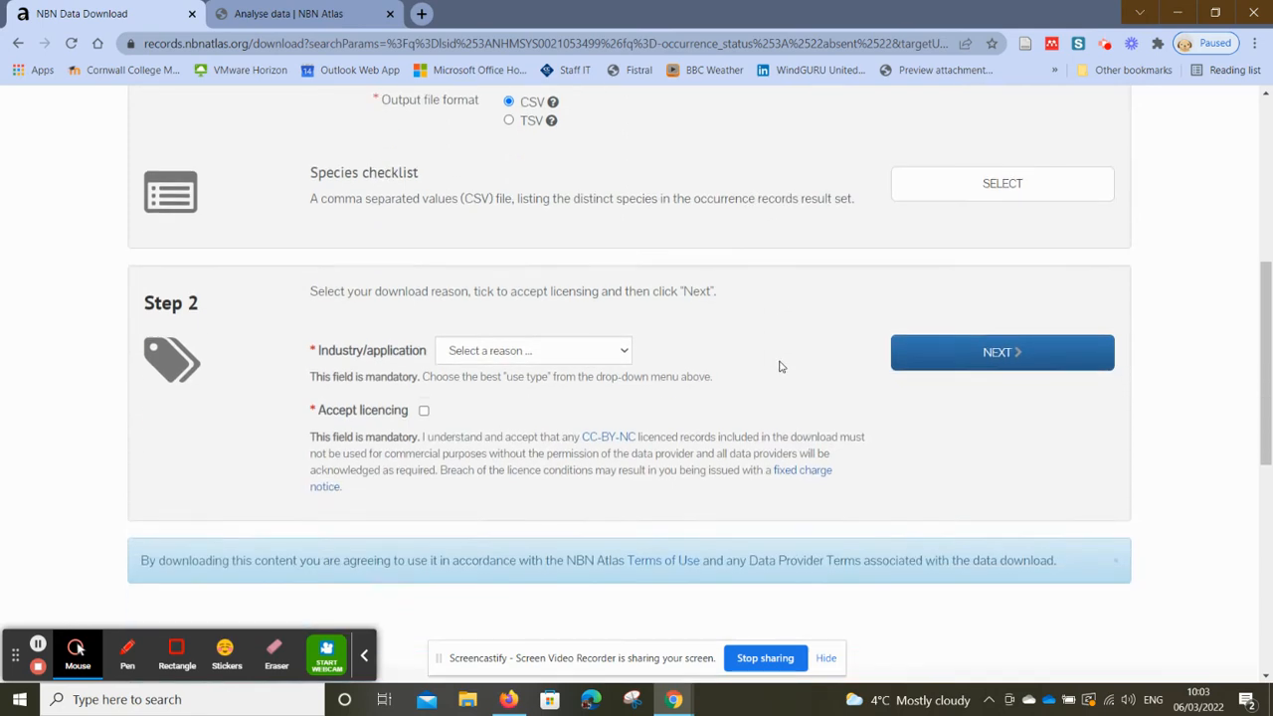
left_click(626, 335)
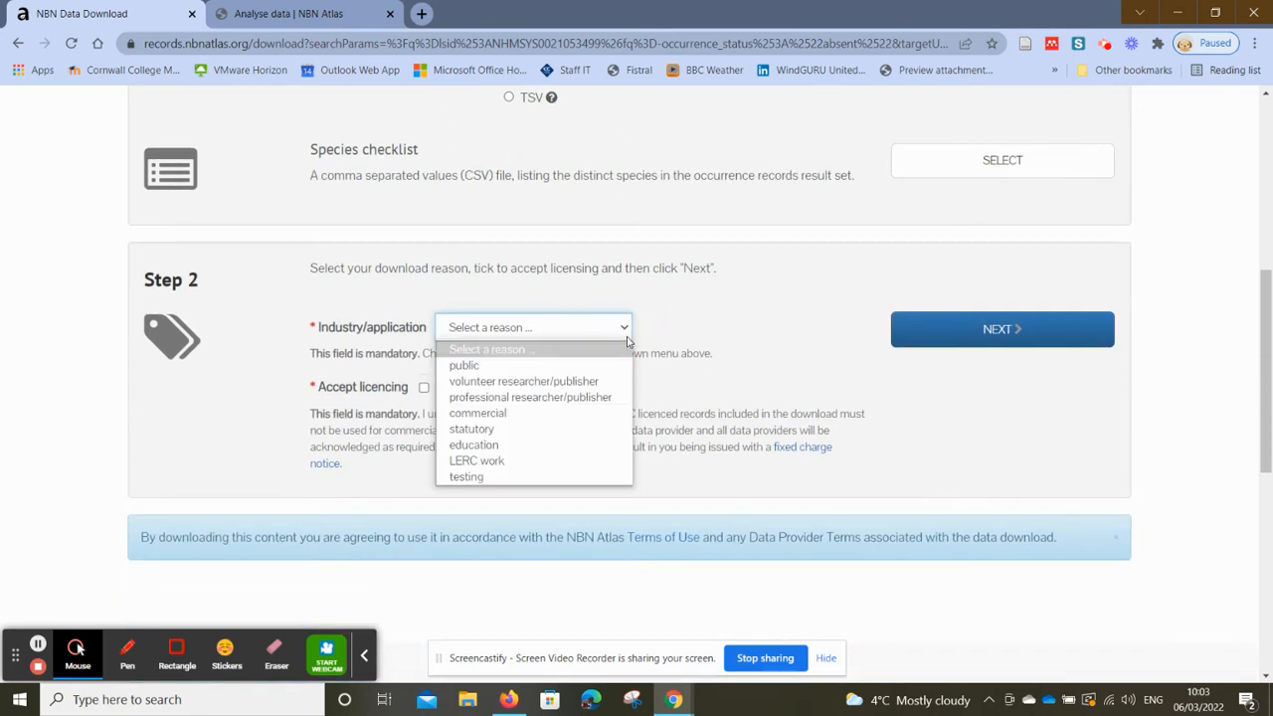
left_click(502, 445)
left_click(424, 387)
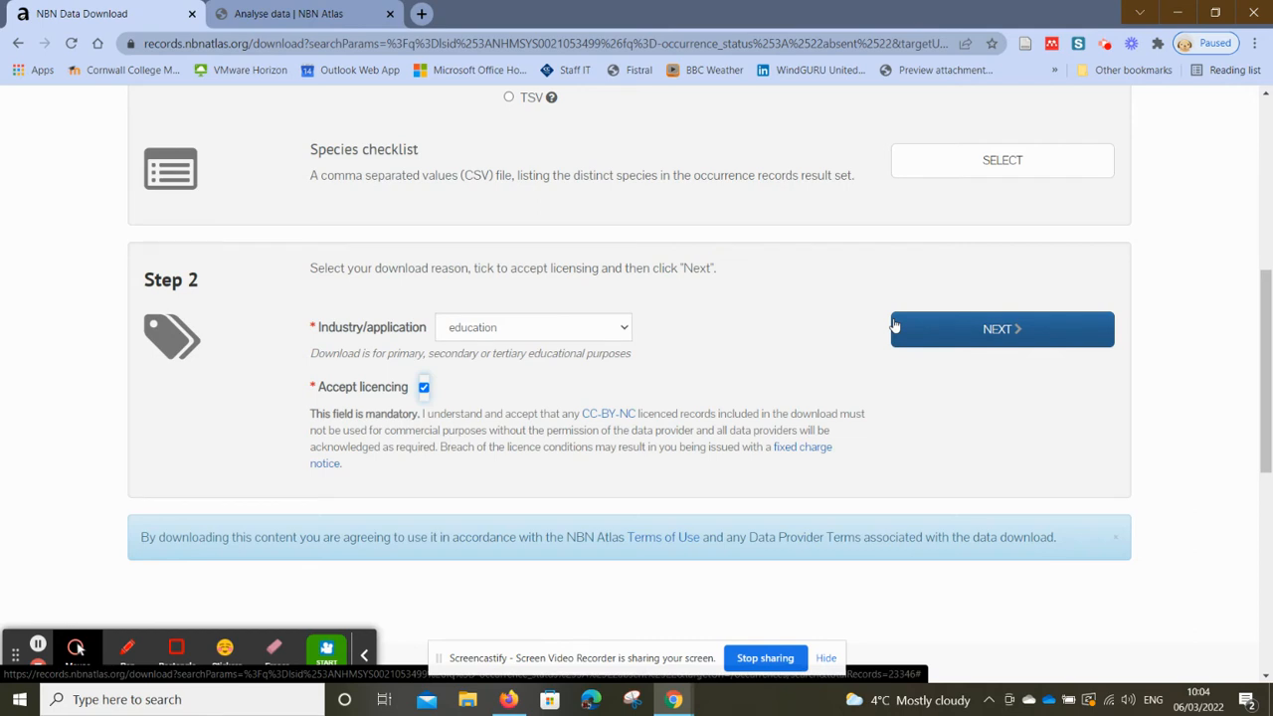
left_click(954, 337)
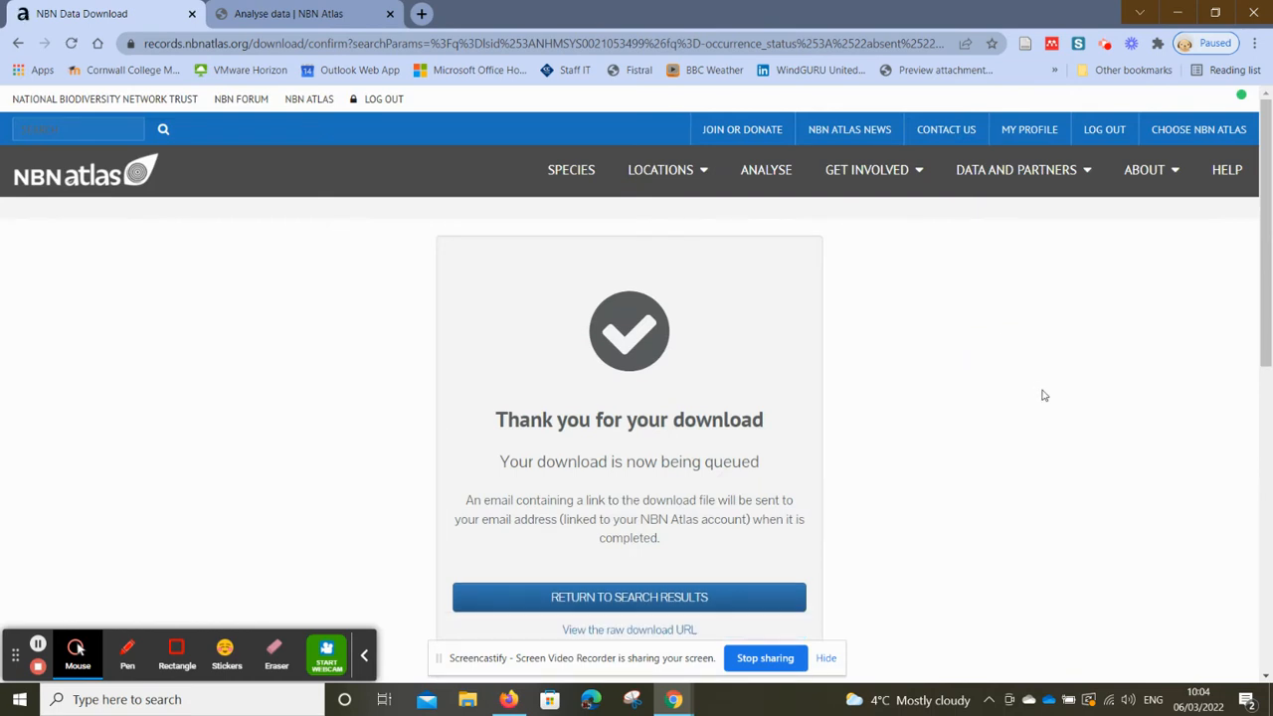
- Switch to the Mail app and open the NBN Atlas email about the completed BaskersNBN download
scroll(1042, 396, "down", 2)
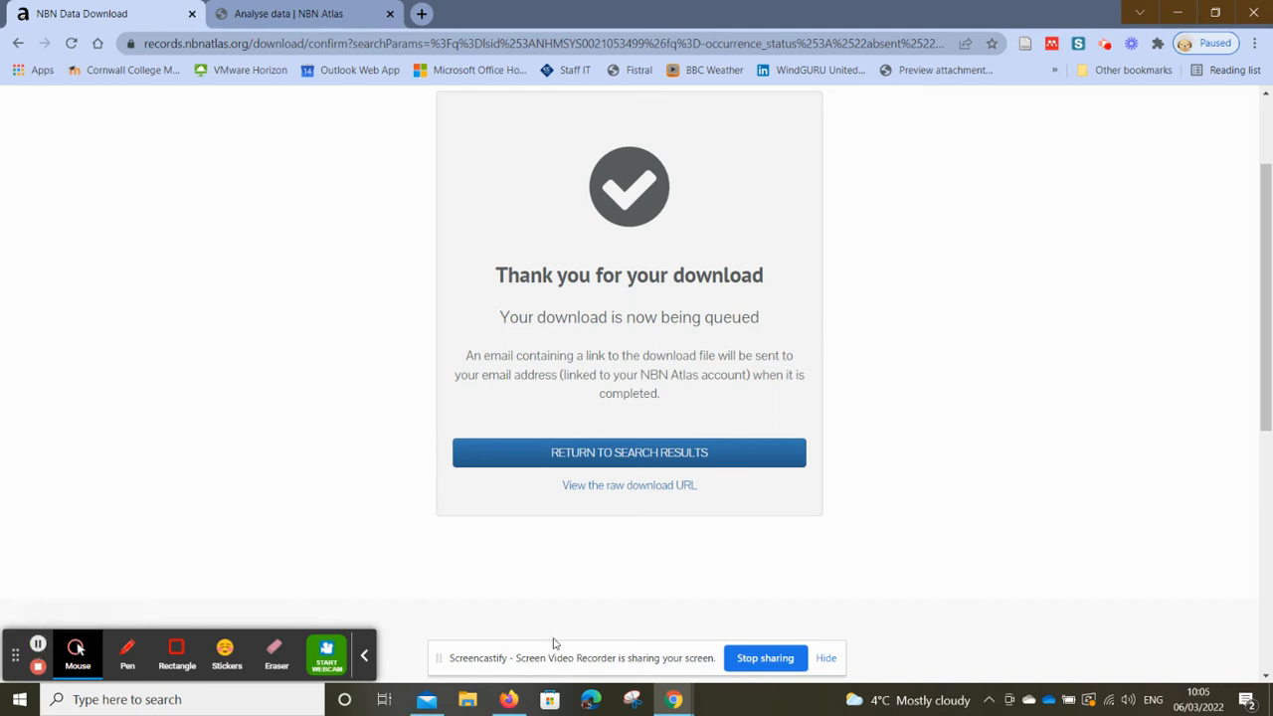
left_click(426, 700)
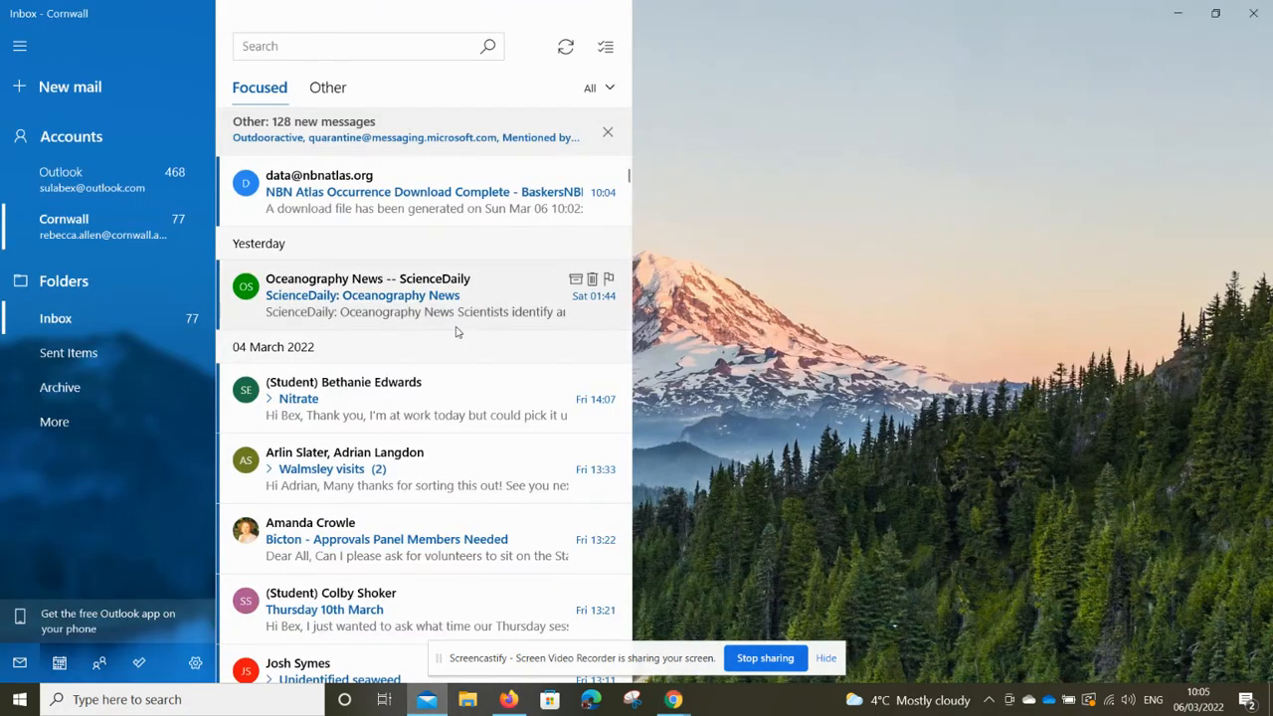
left_click(459, 211)
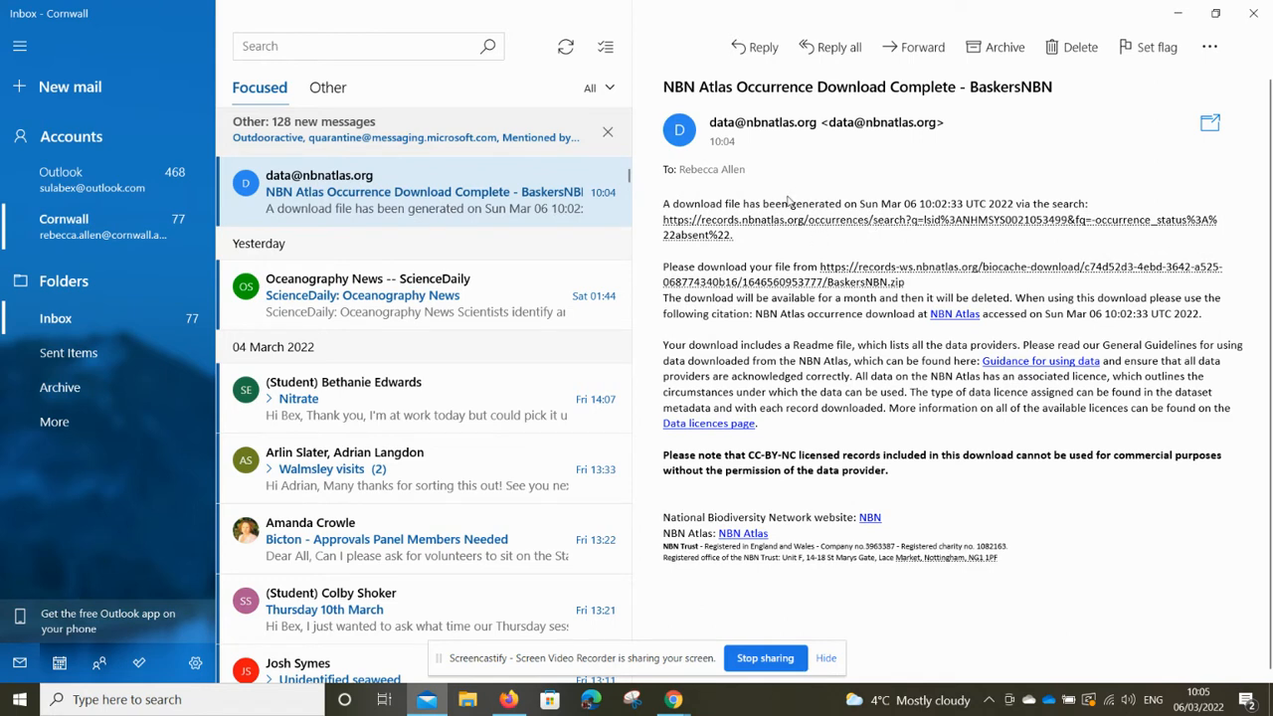
- Follow the download link in the email and save BaskersNBN.zip to the Downloads folder
left_click(943, 272)
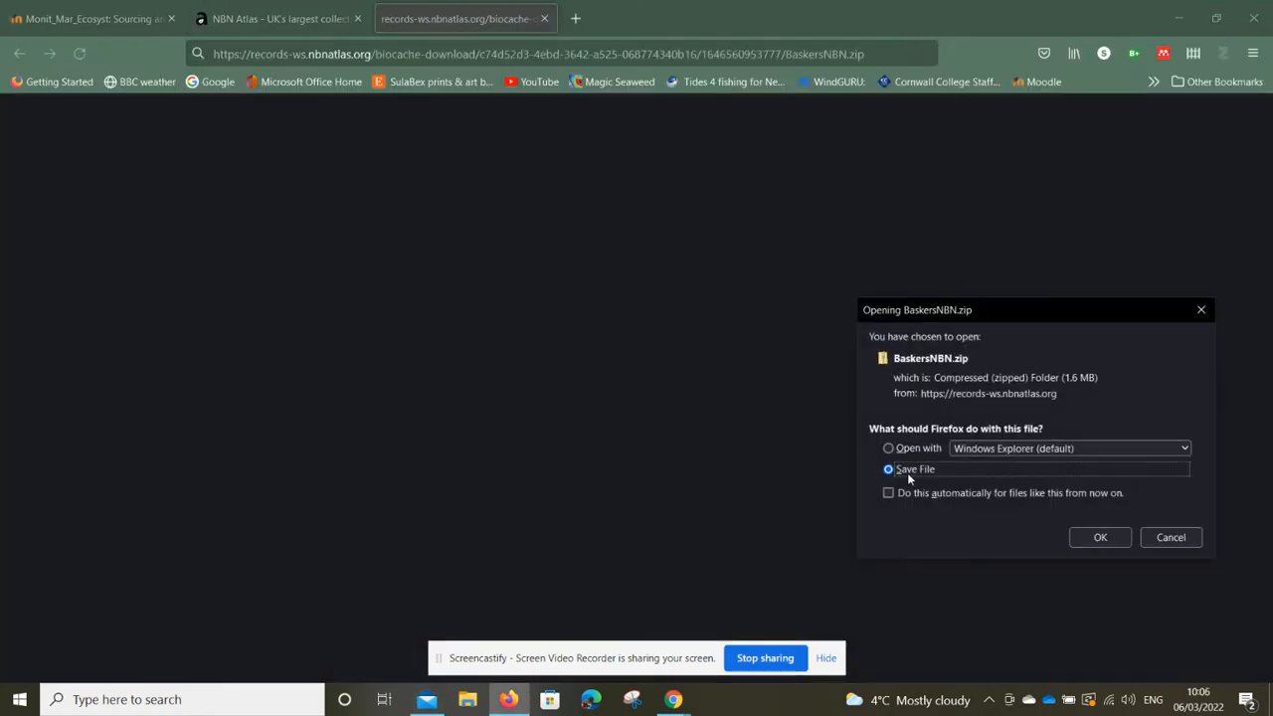
left_click(1098, 537)
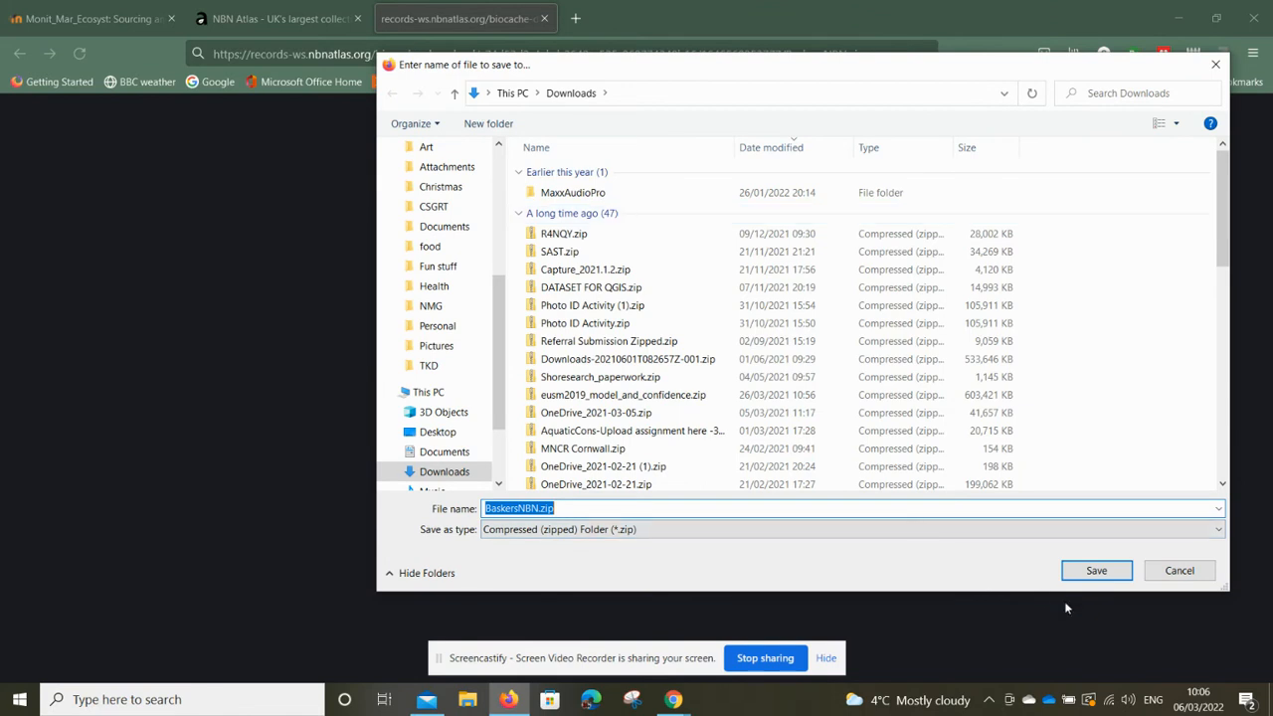
left_click(1100, 574)
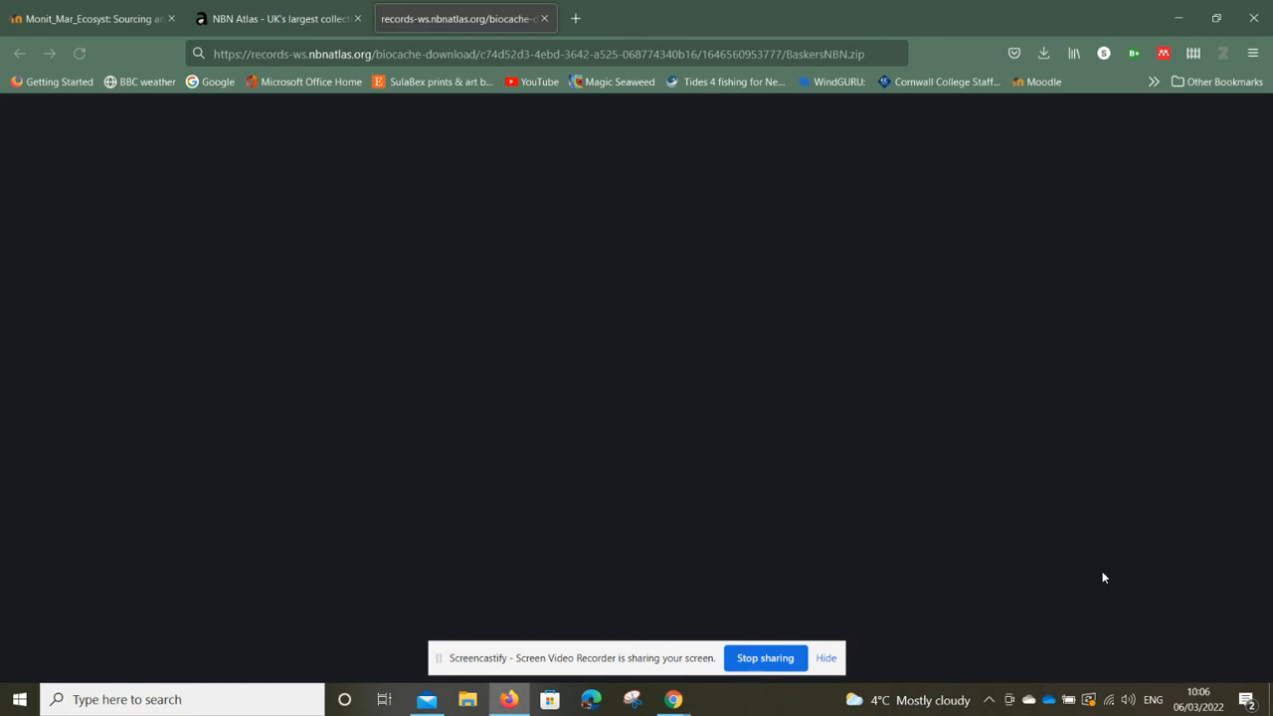
- Switch to File Explorer and extract BaskersNBN.zip from Downloads into the folder Downloads\BaskersNBN
left_click(464, 701)
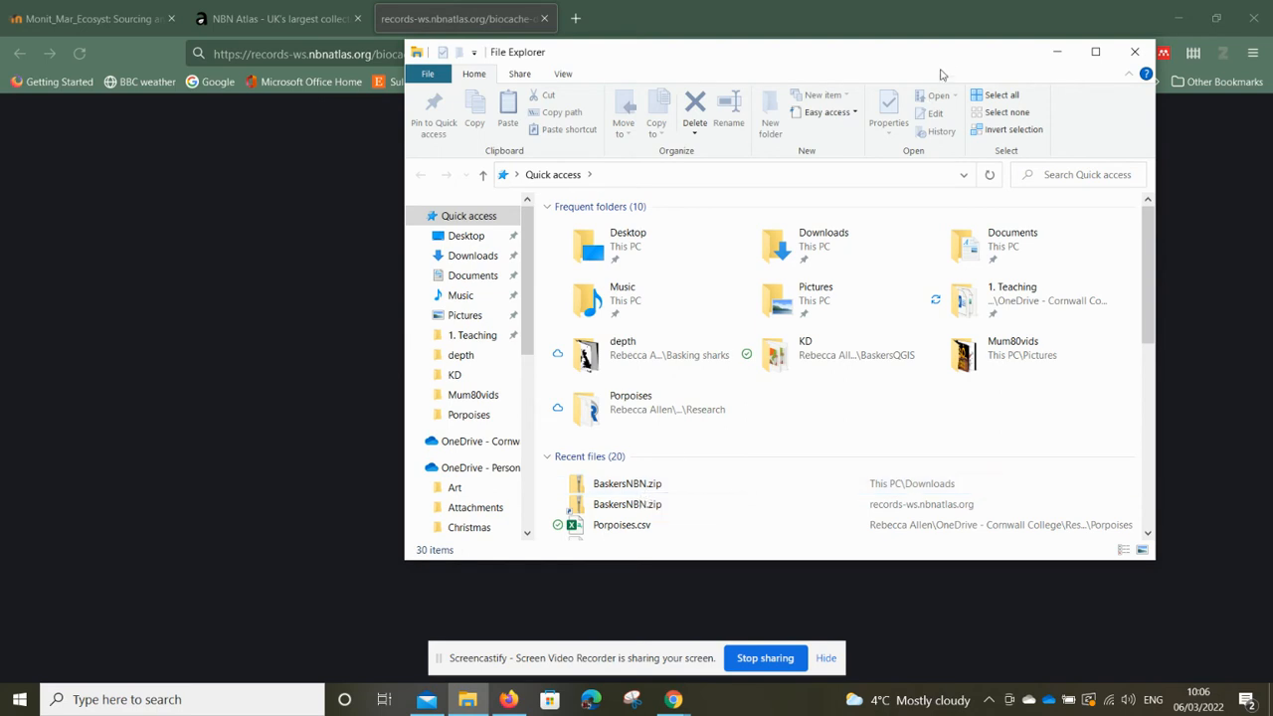
left_click_drag(946, 59, 902, 57)
double_click(781, 238)
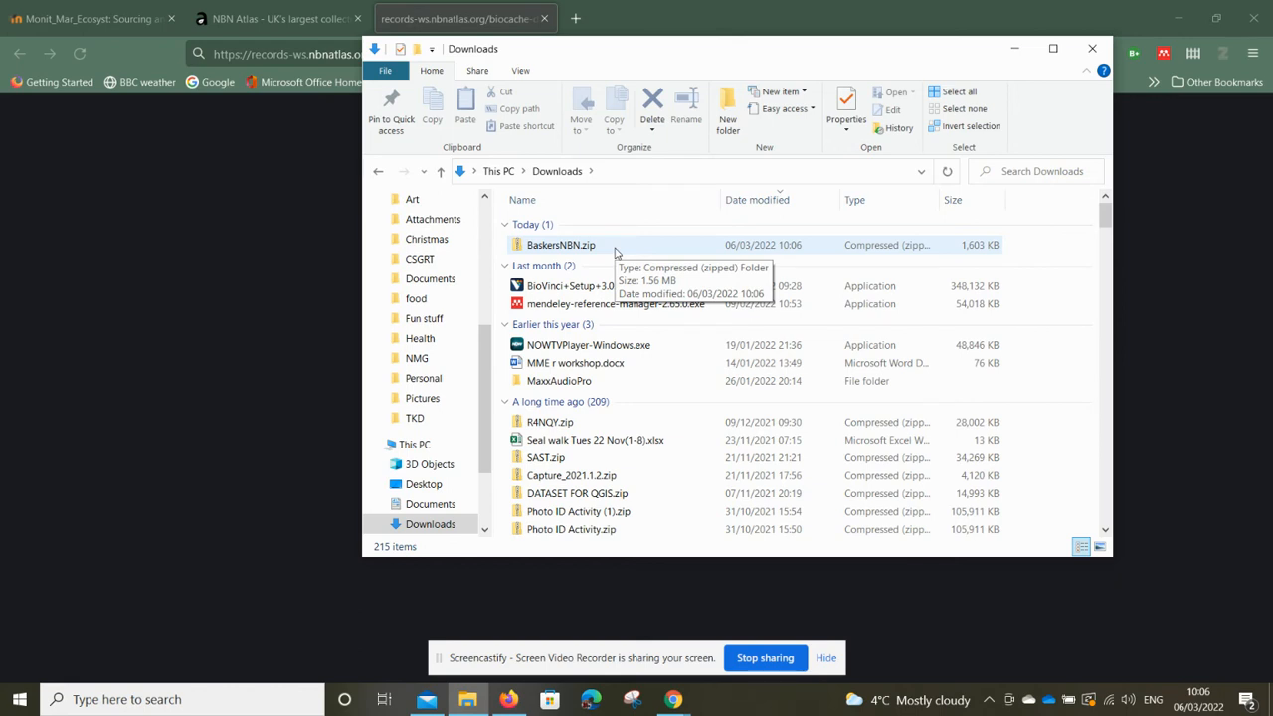
right_click(615, 252)
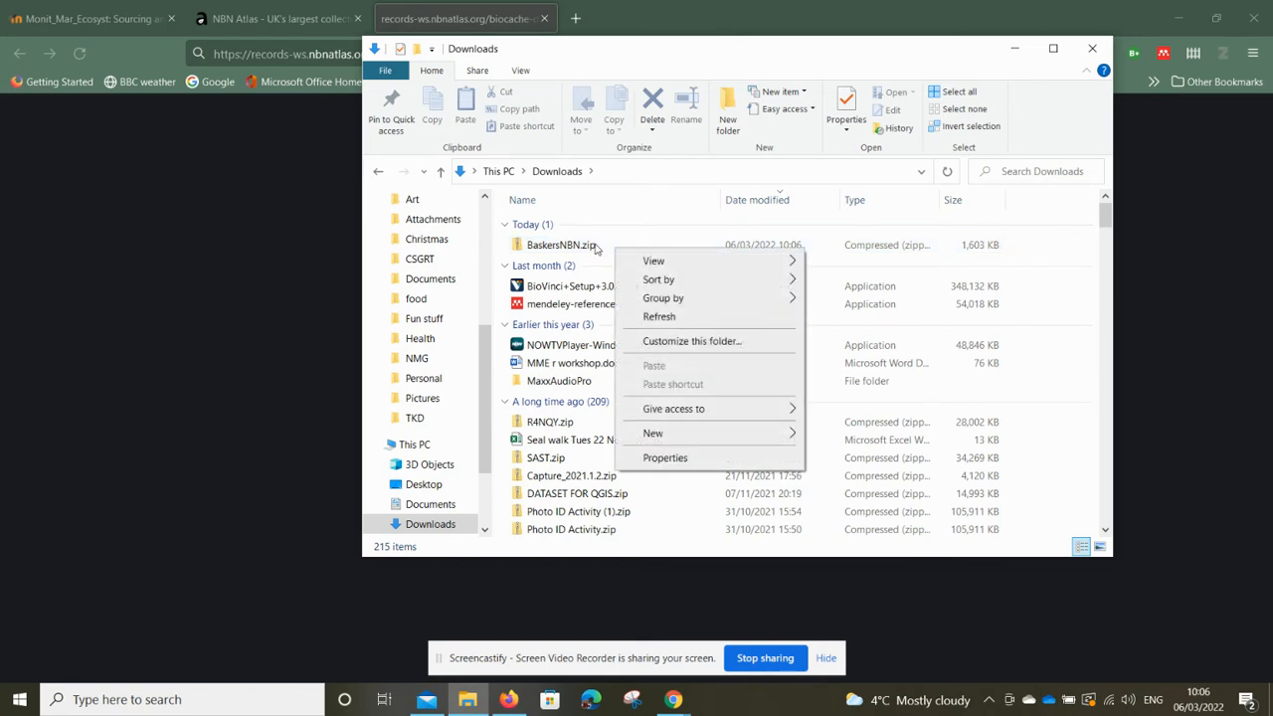
left_click(597, 247)
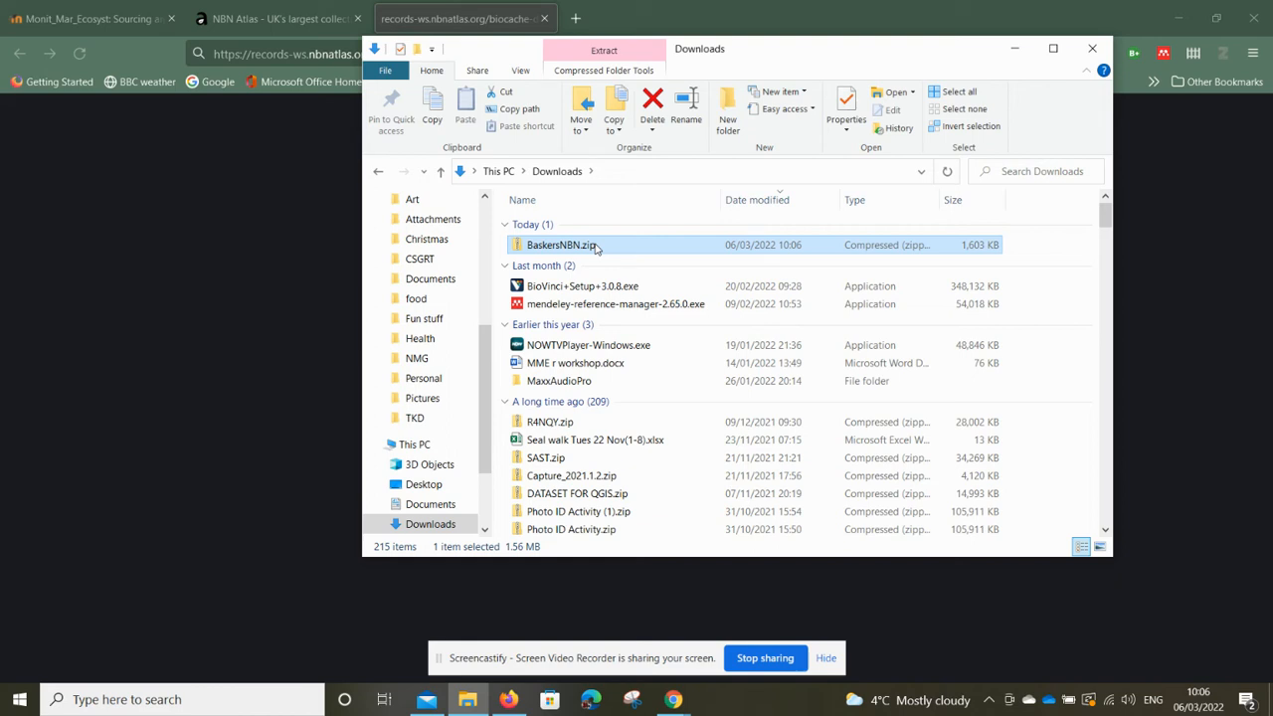
right_click(596, 249)
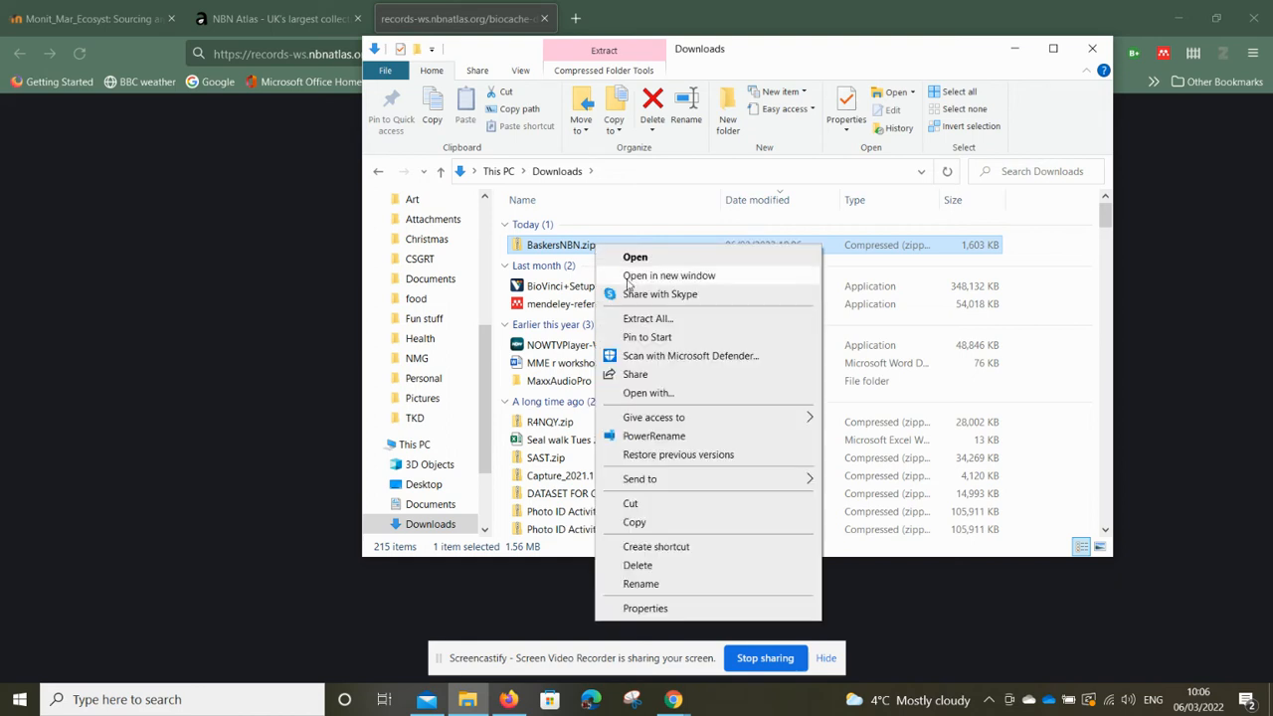
left_click(649, 320)
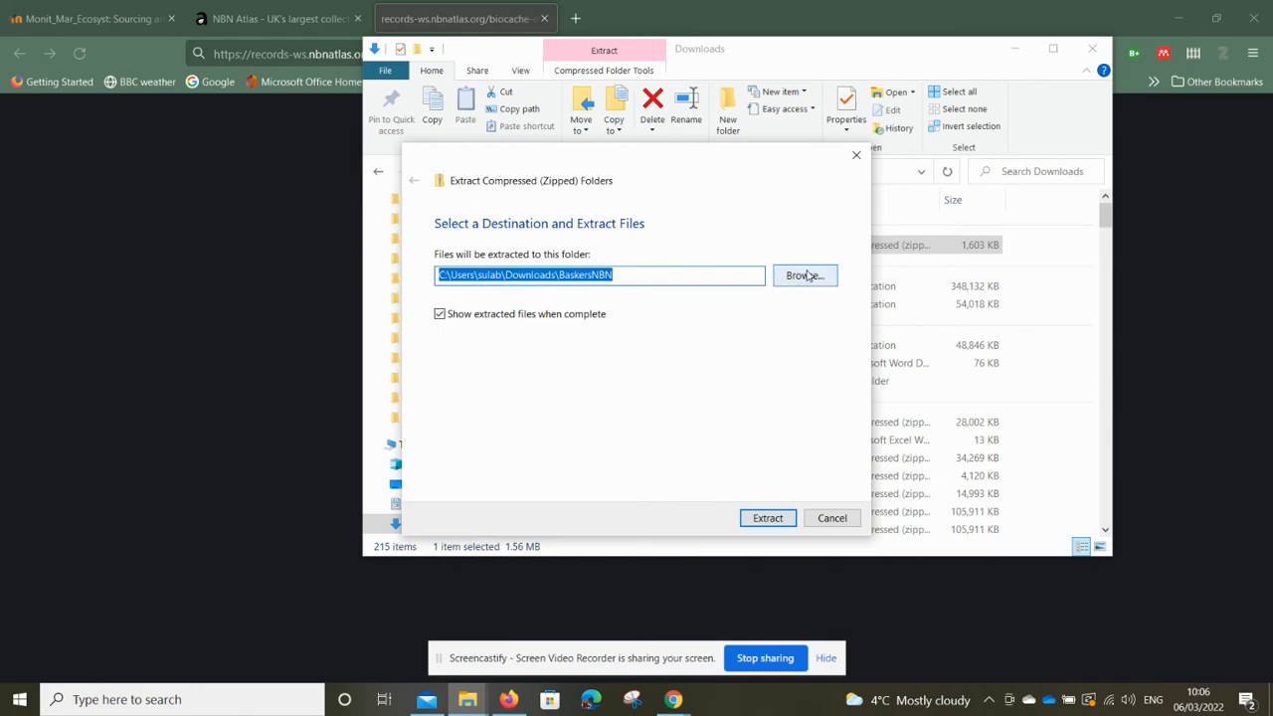
left_click(775, 520)
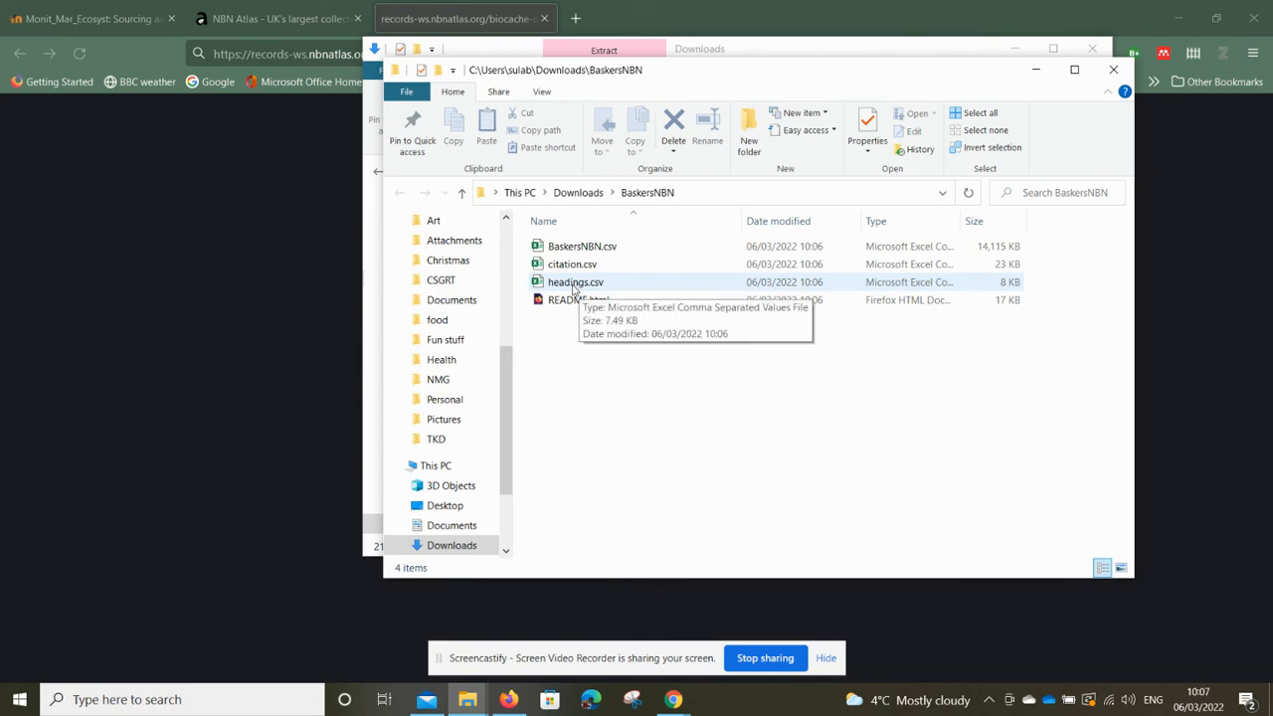
- Open the extracted headings.csv in Excel and widen column A so the column names fit
double_click(574, 286)
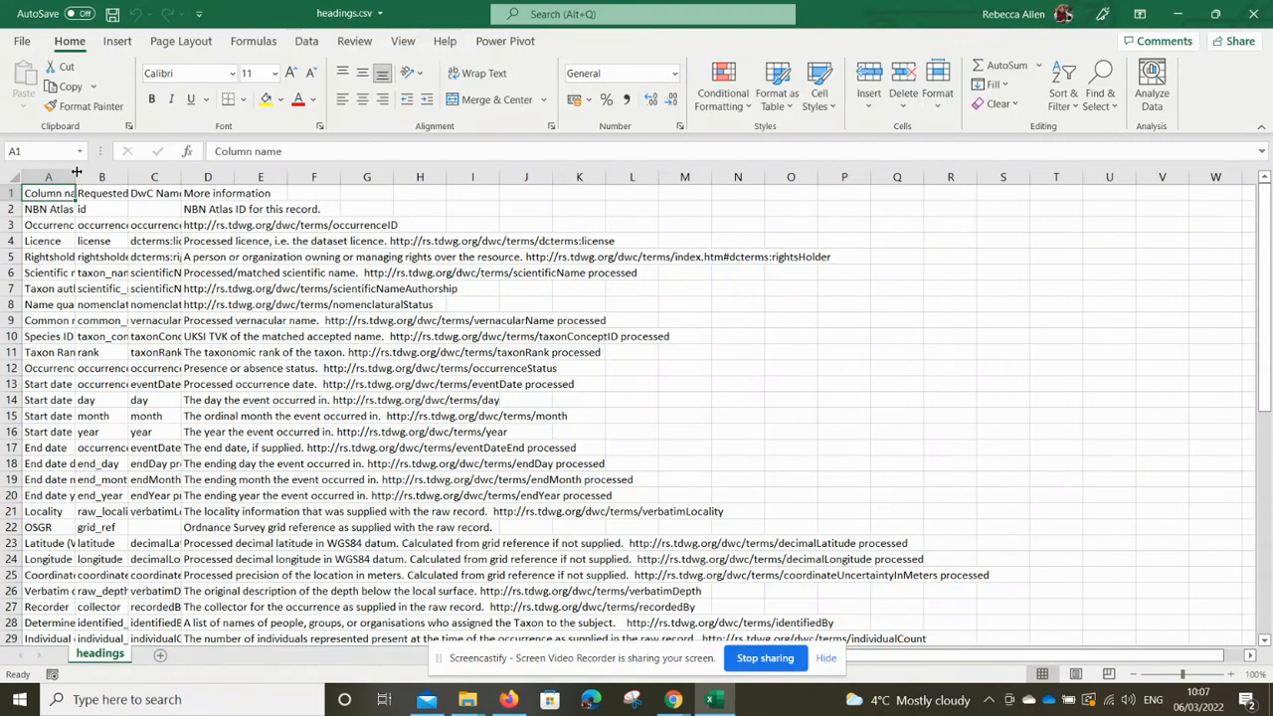
left_click_drag(76, 176, 198, 177)
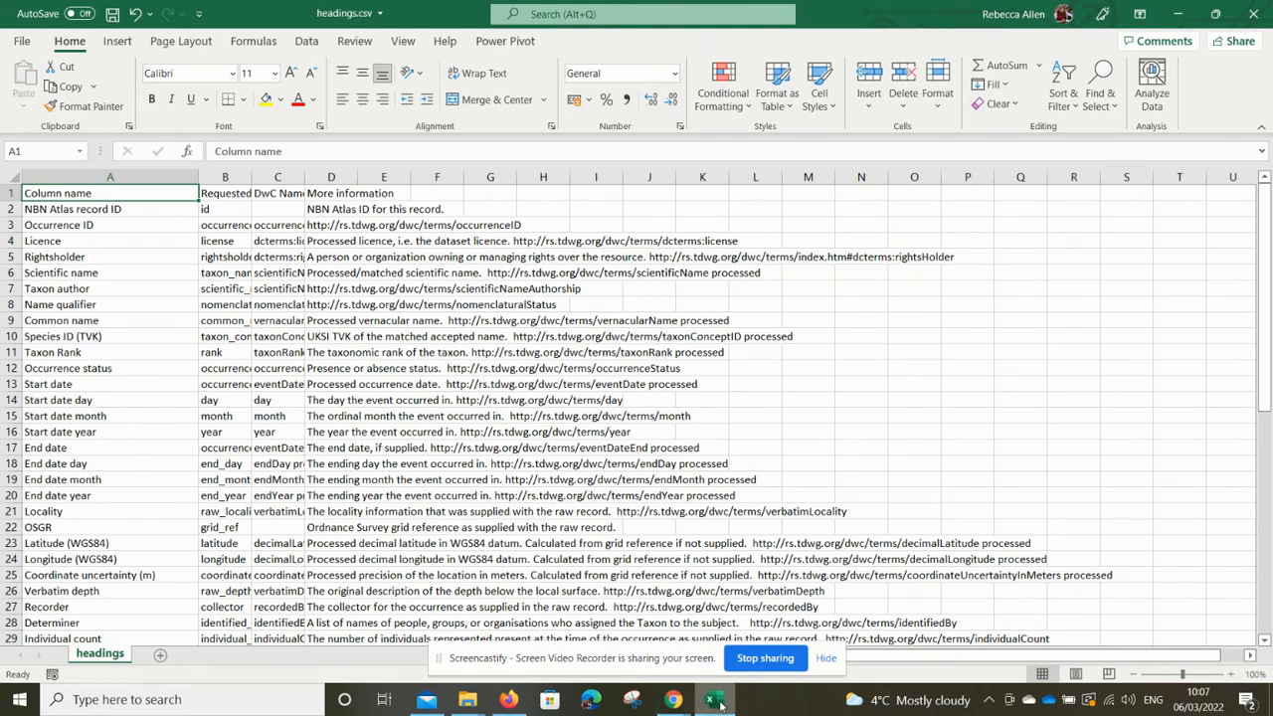
- Open BaskersNBN.csv from the extracted BaskersNBN folder in Excel and widen column L so the start dates show in full
mouse_move(467, 699)
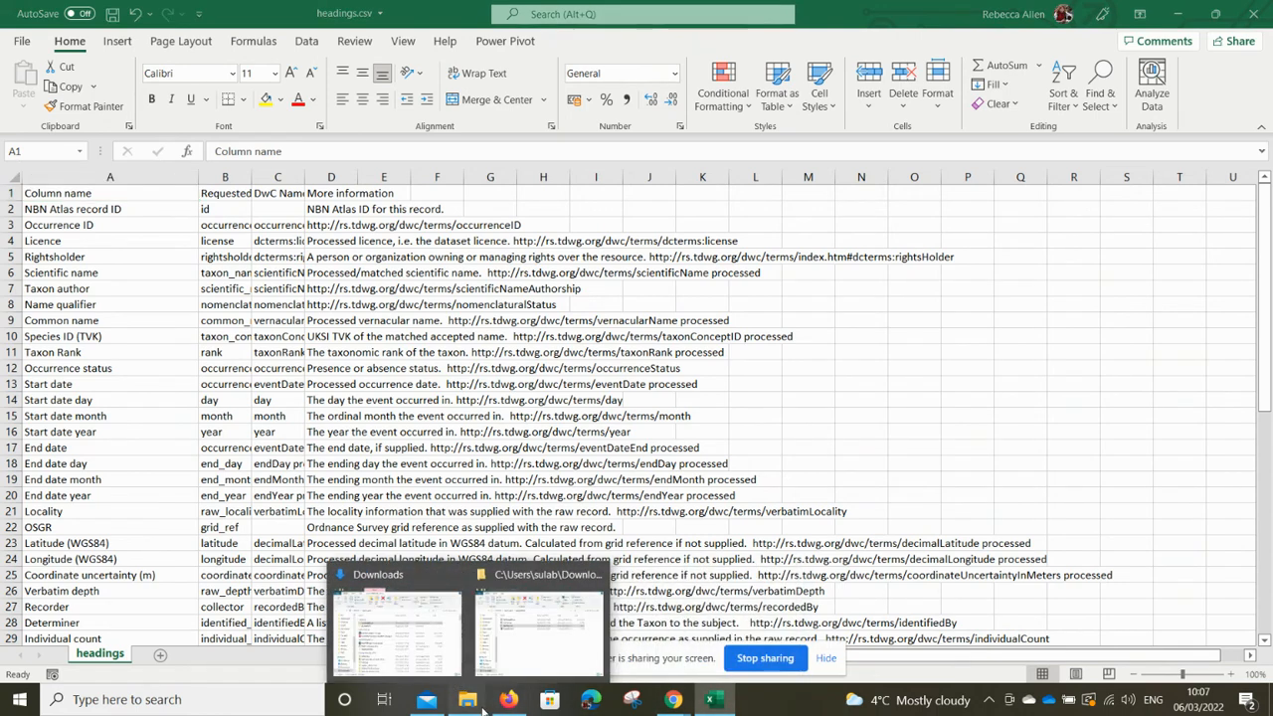
left_click(544, 635)
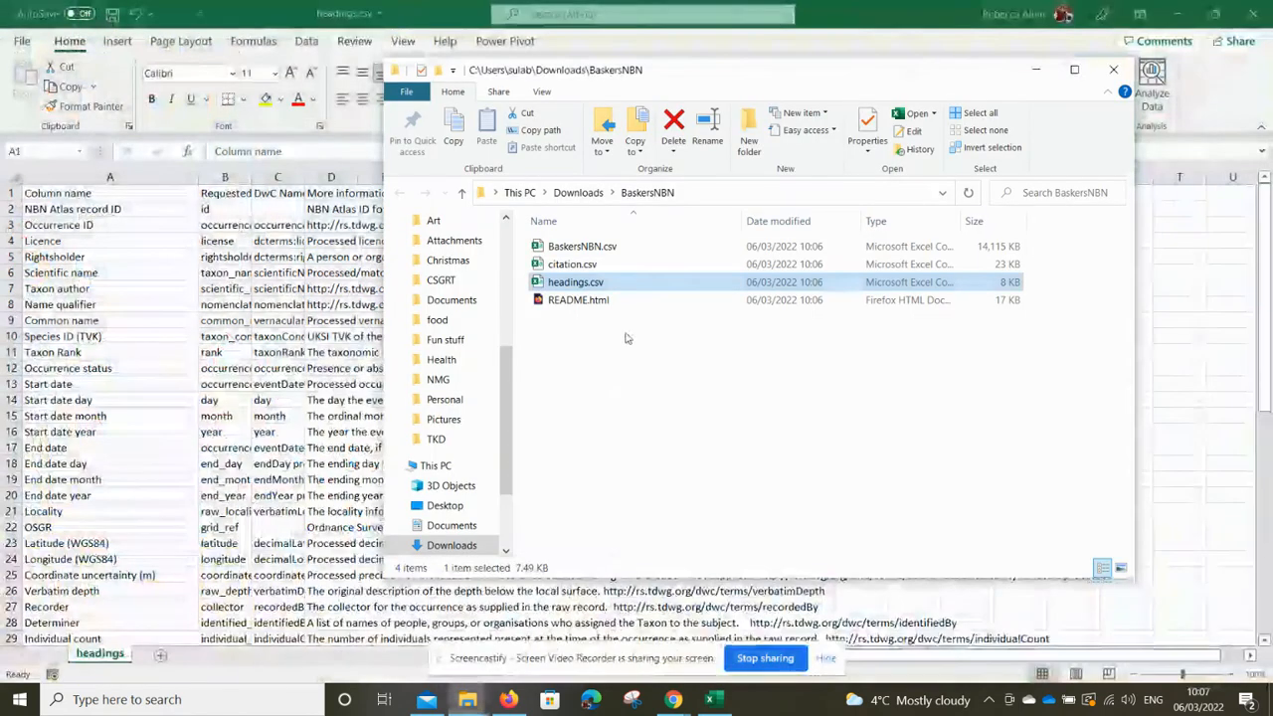
double_click(584, 248)
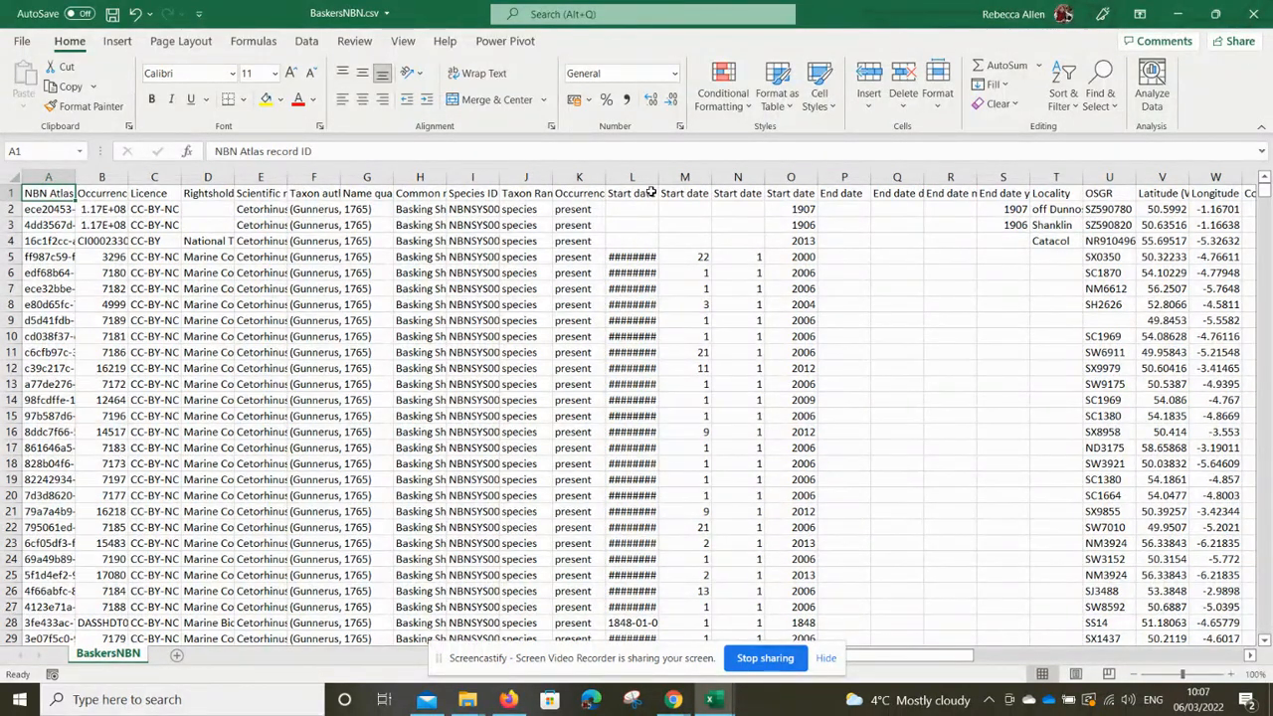
left_click_drag(656, 182, 680, 182)
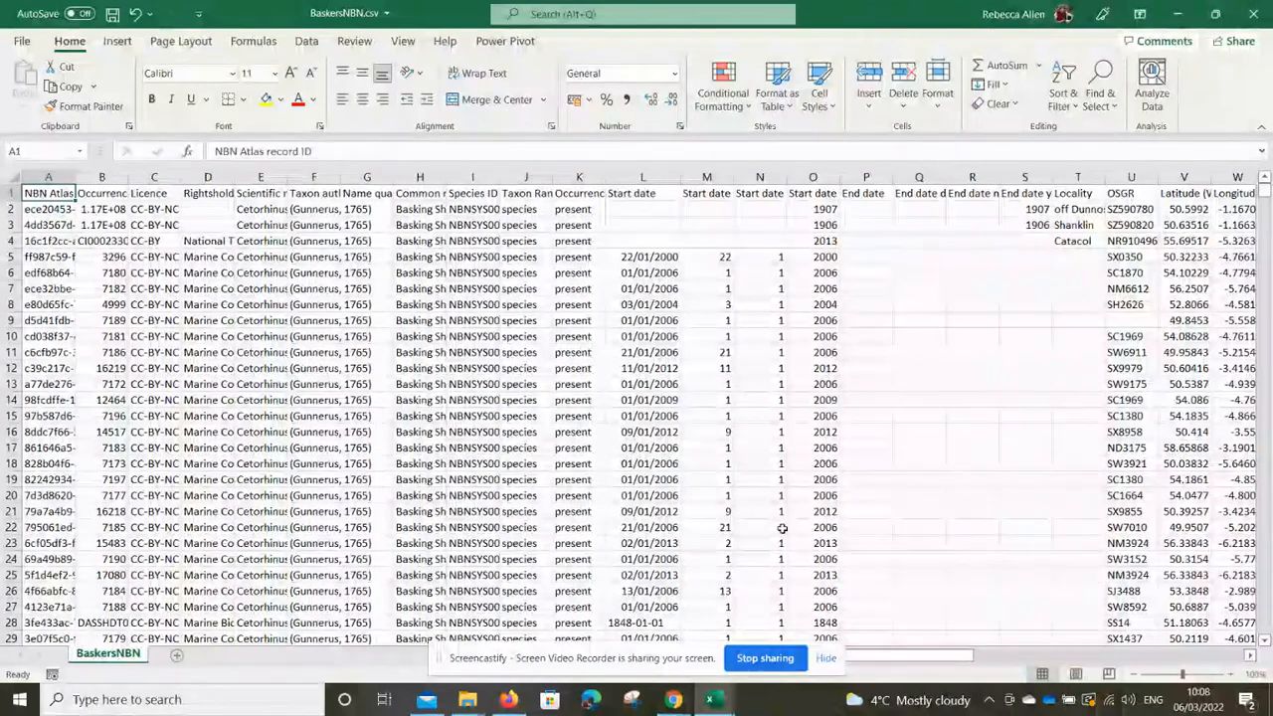
- Look across all the columns of the BaskersNBN records, from the record ID to Vitality, and return to the first column
scroll(935, 454, "right", 6)
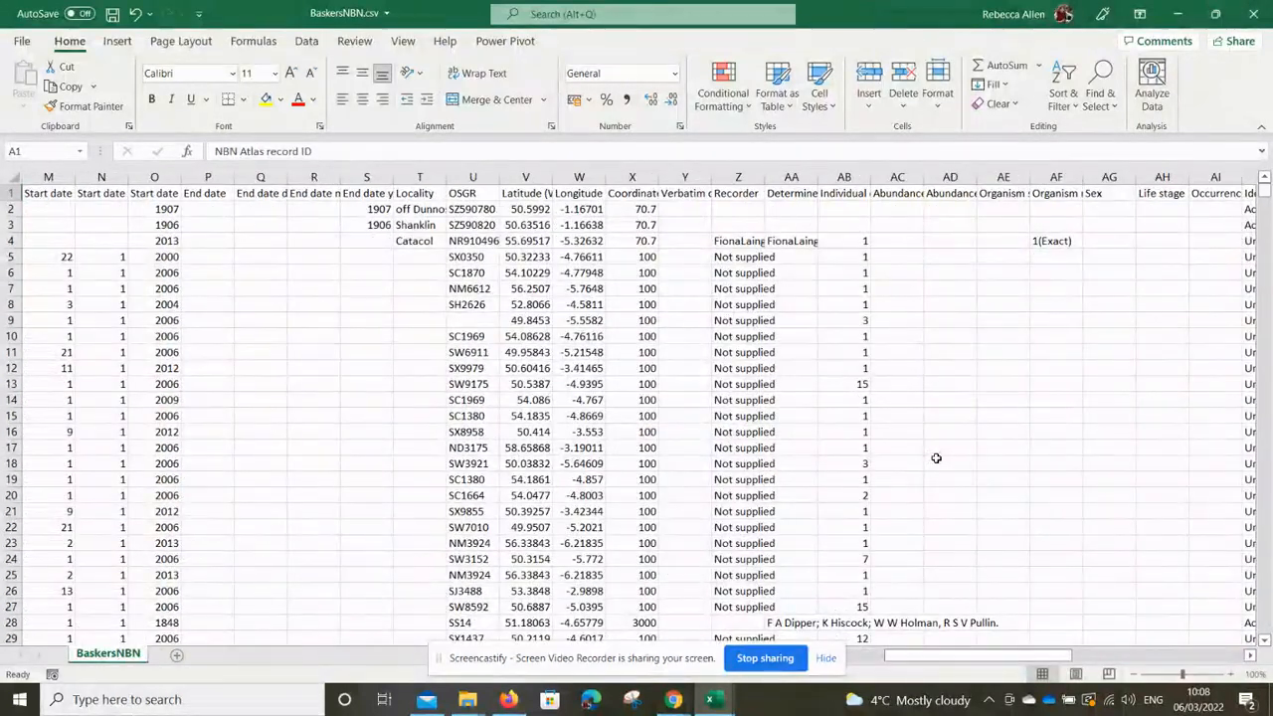
scroll(936, 458, "left", 6)
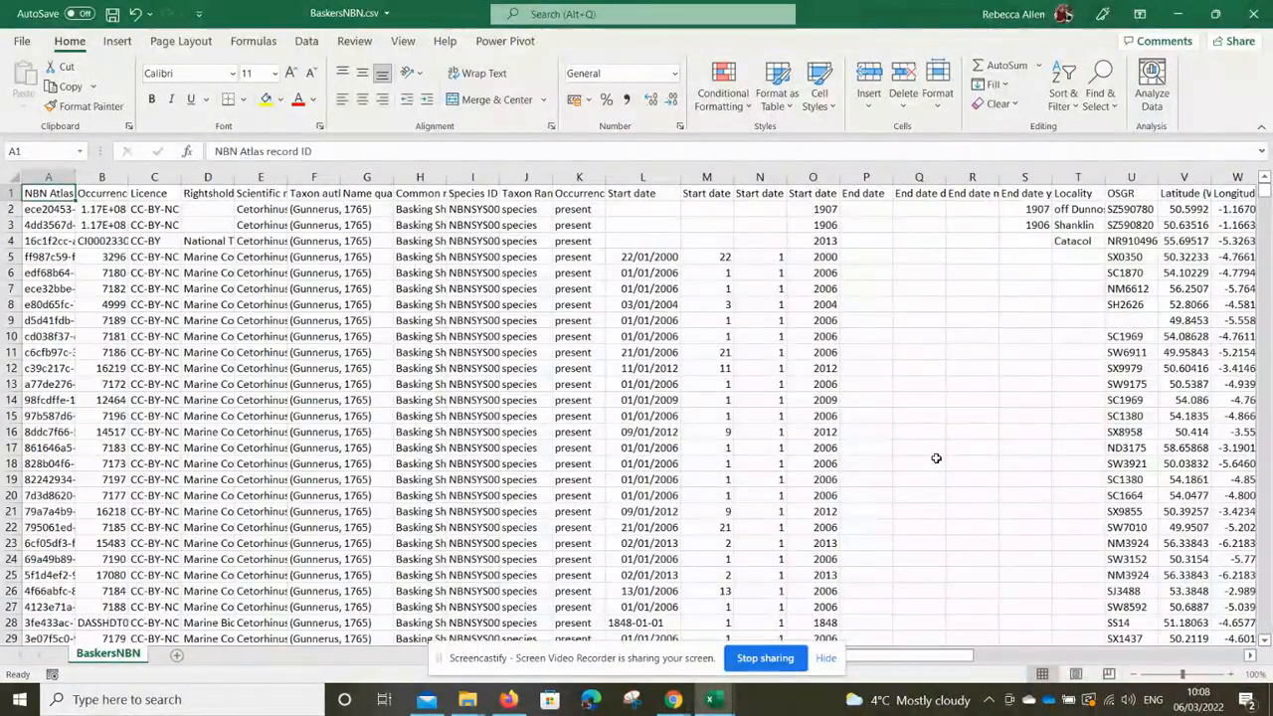
scroll(935, 457, "right", 3)
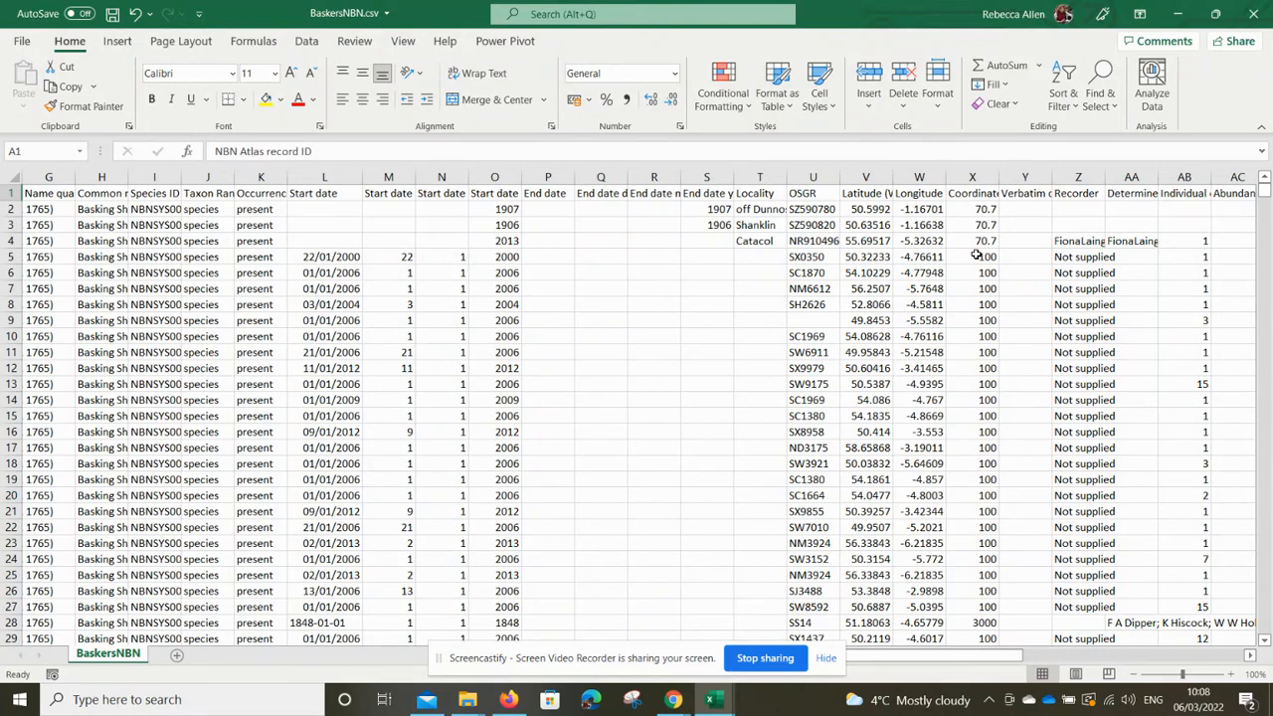
scroll(976, 255, "right", 5)
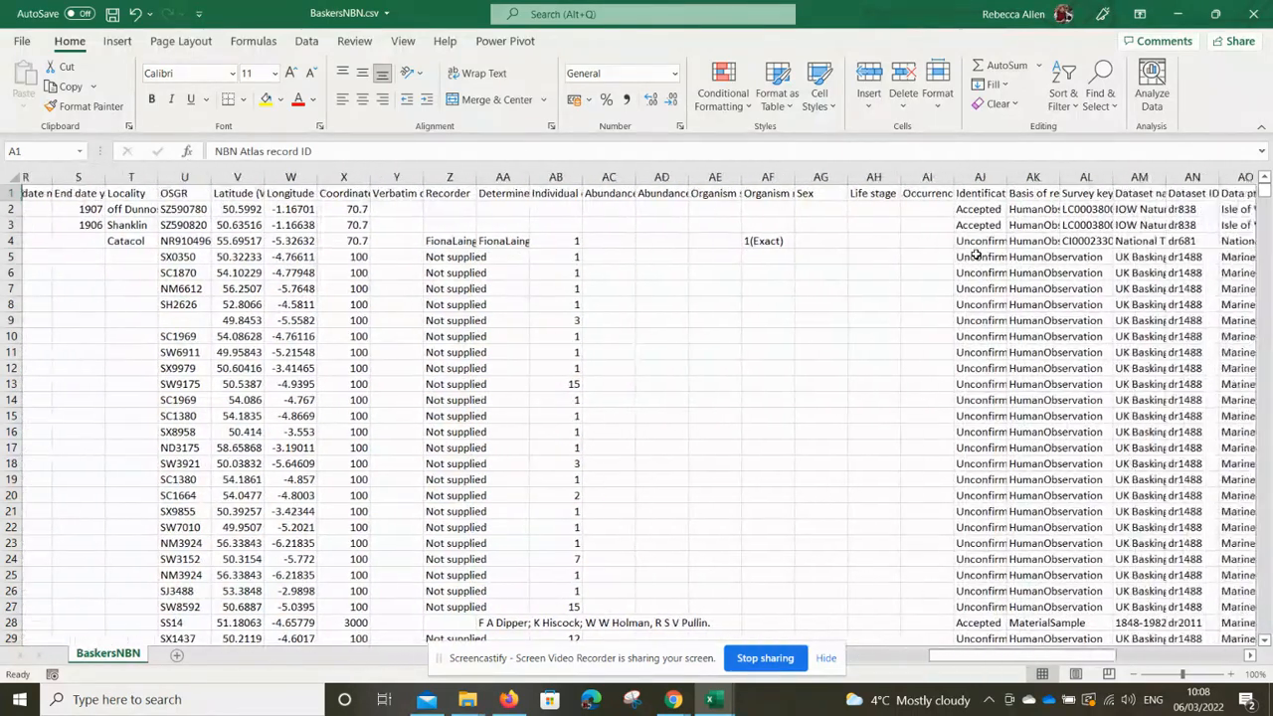
scroll(976, 255, "right", 2)
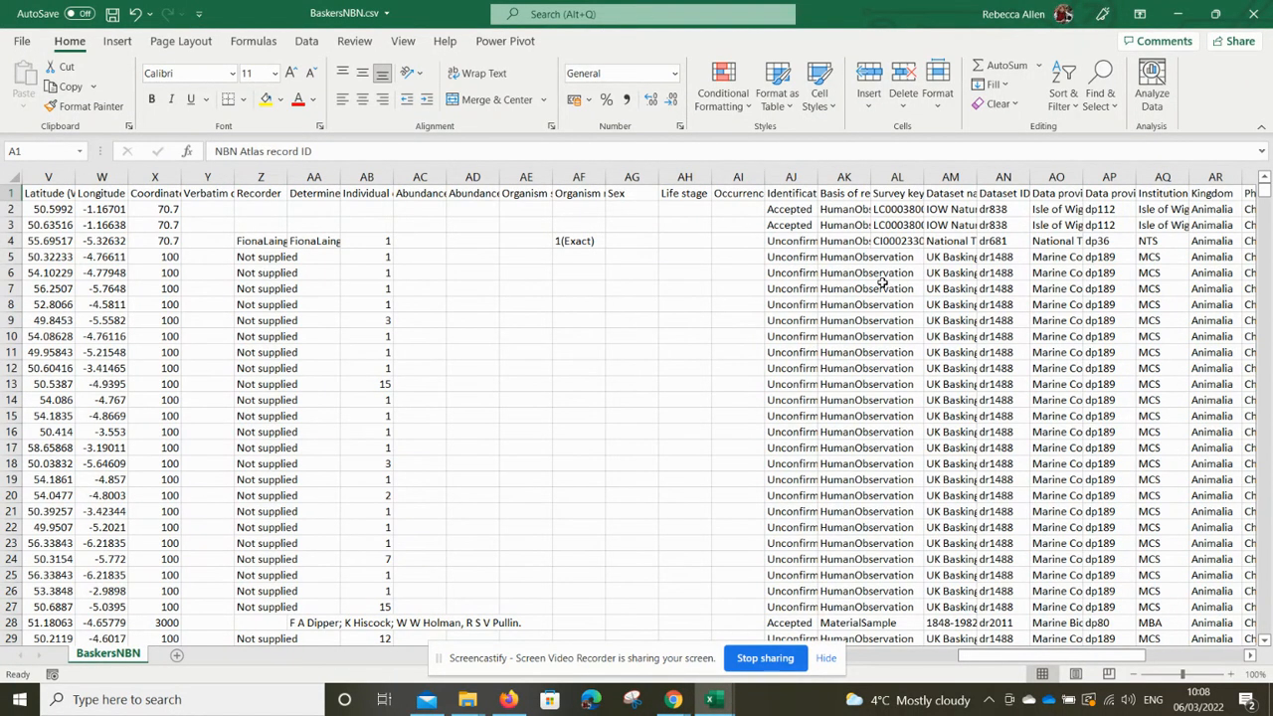
scroll(881, 283, "right", 3)
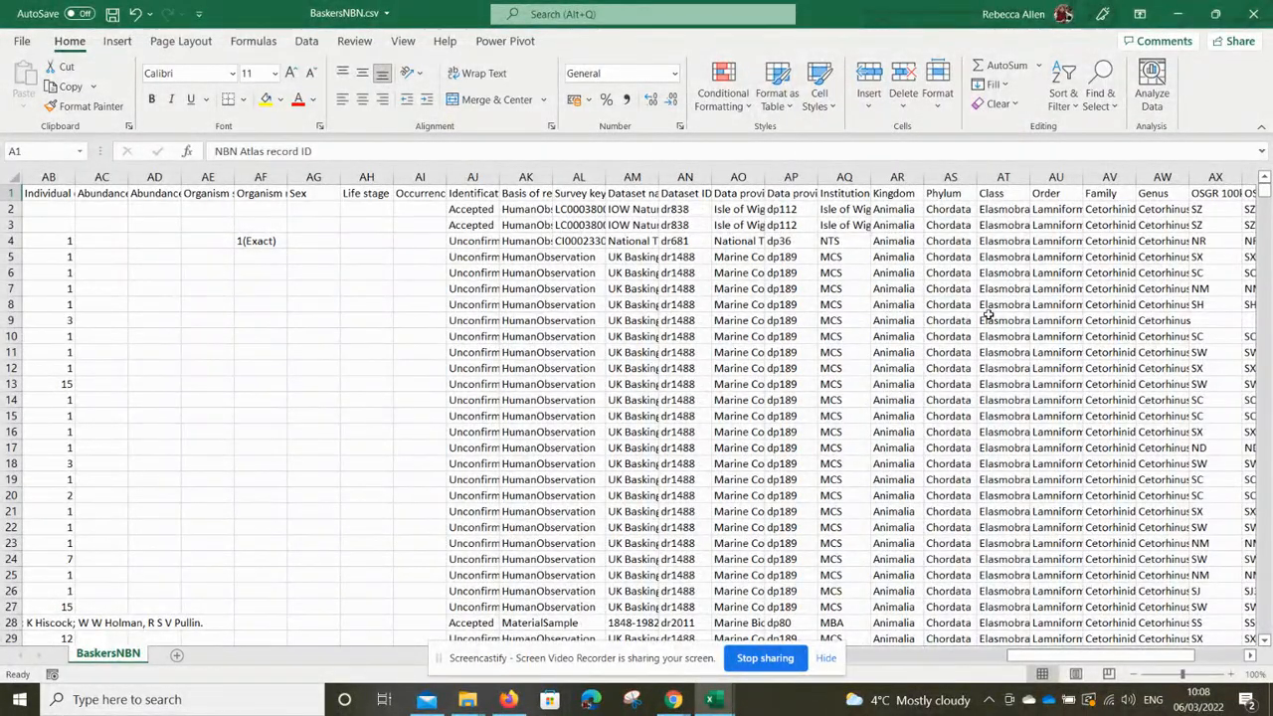
scroll(988, 316, "right", 6)
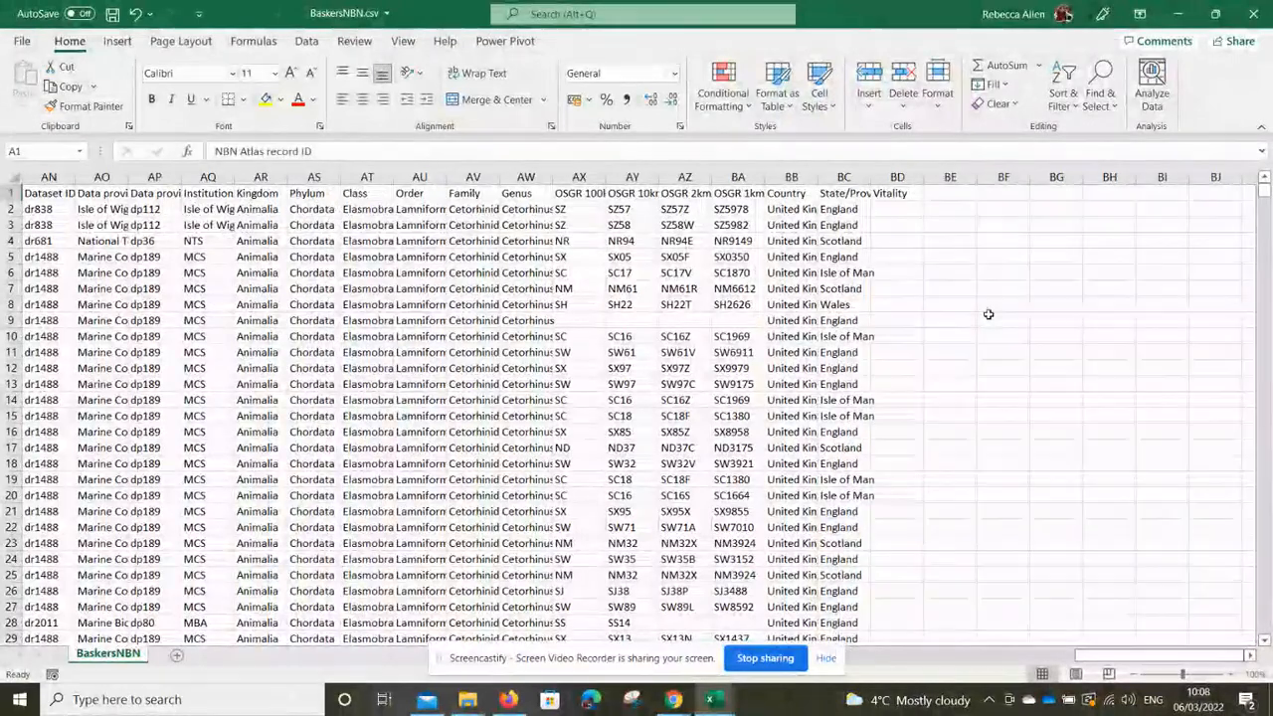
scroll(989, 315, "left", 15)
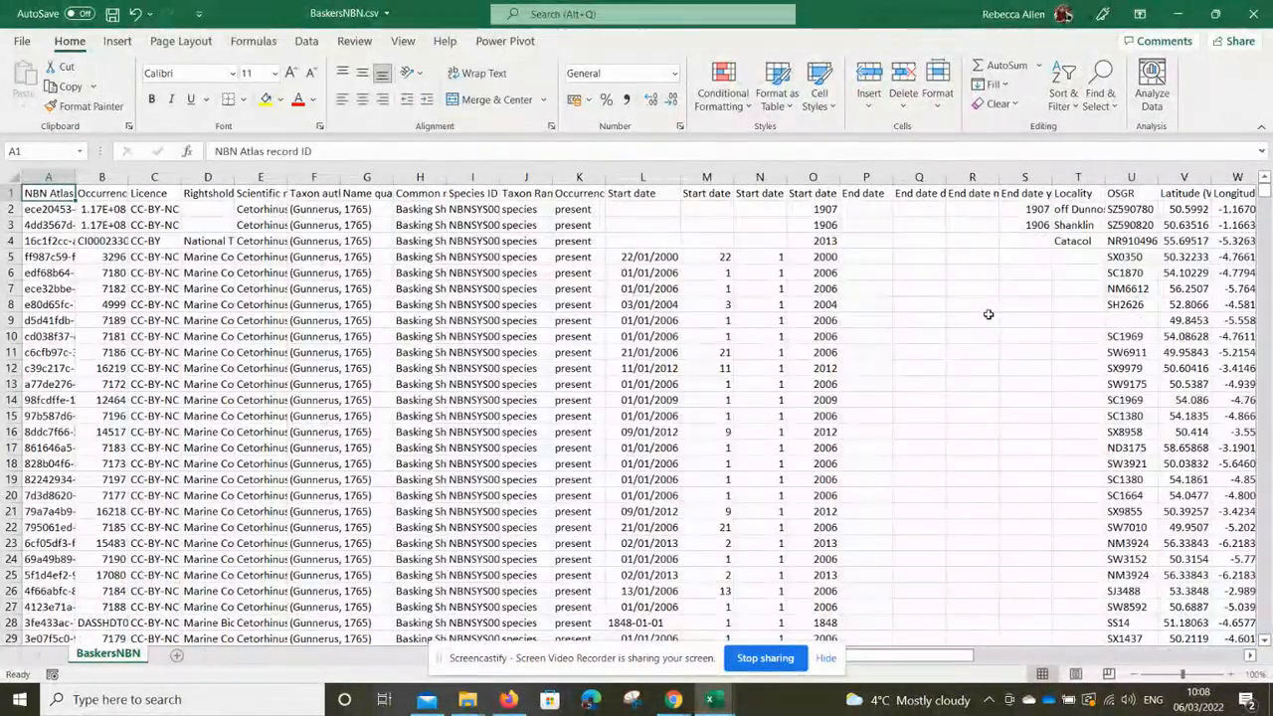